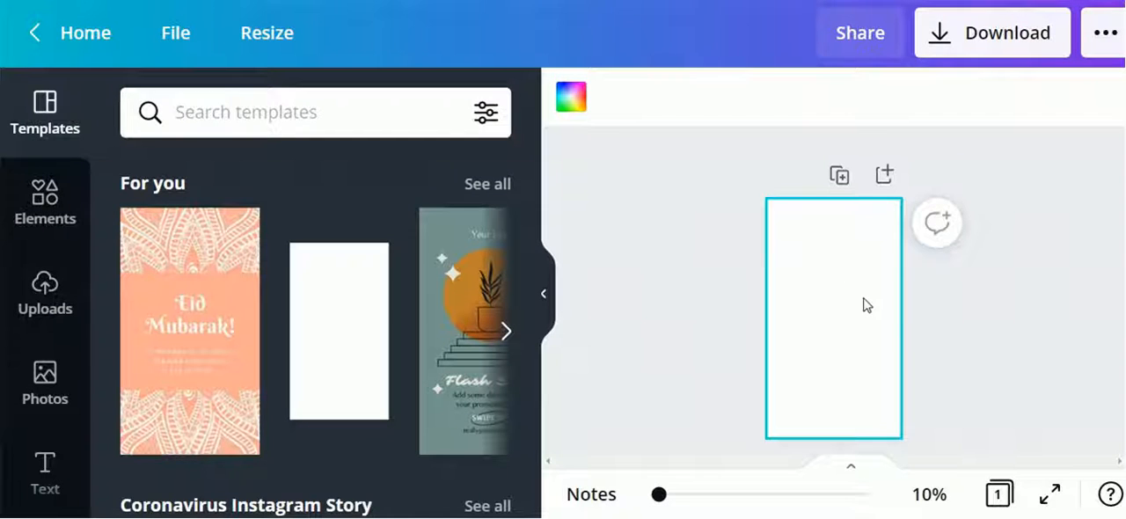
Set the page background colour to light turquoise
click(573, 98)
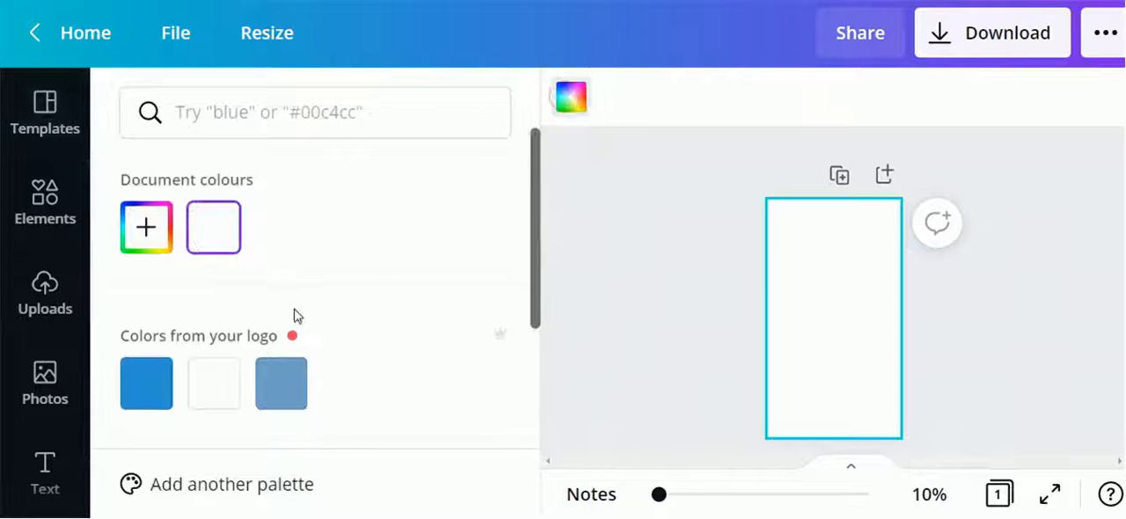
scroll(324, 332, down, 2)
scroll(323, 337, down, 3)
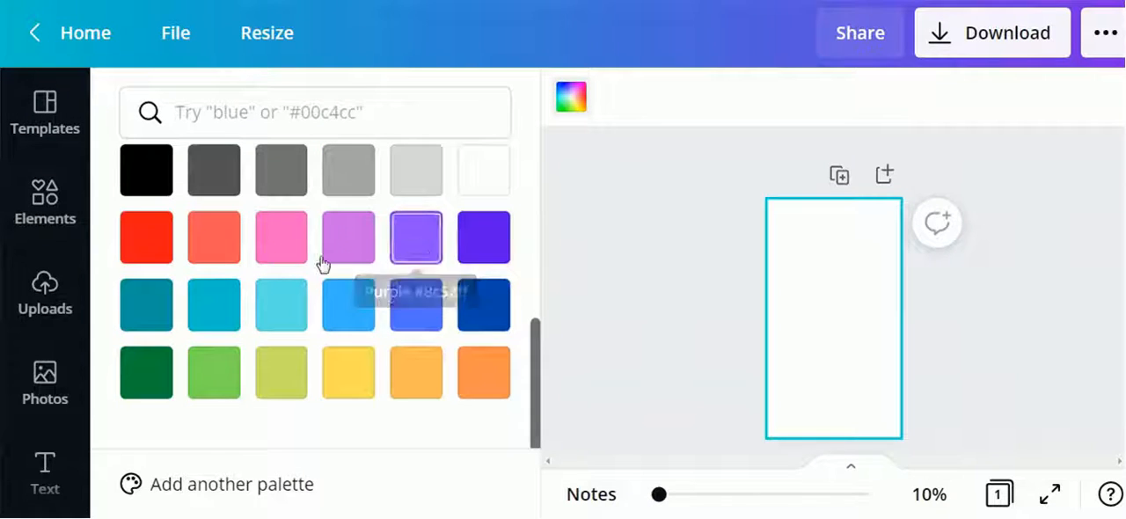
click(287, 327)
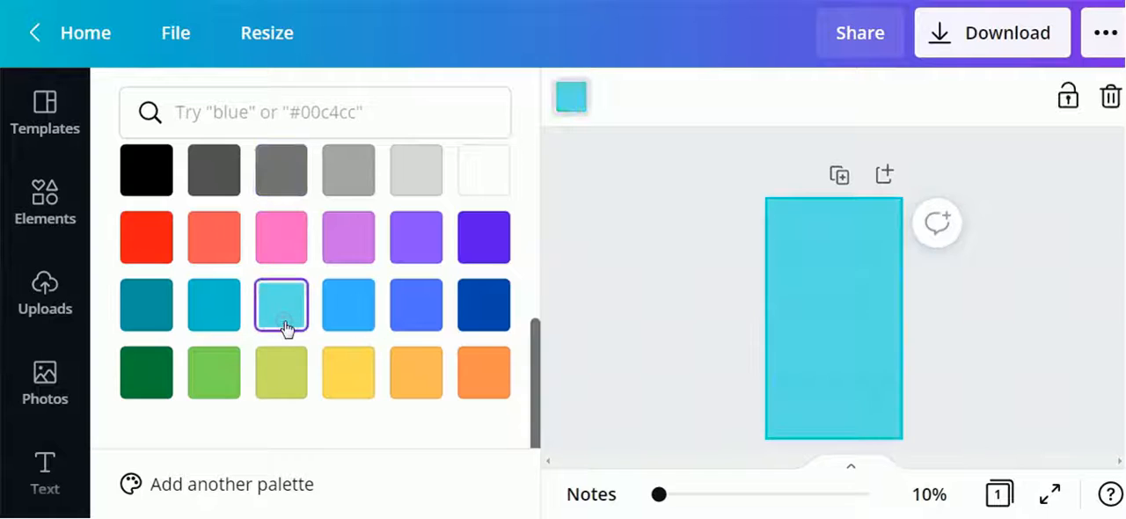
click(696, 213)
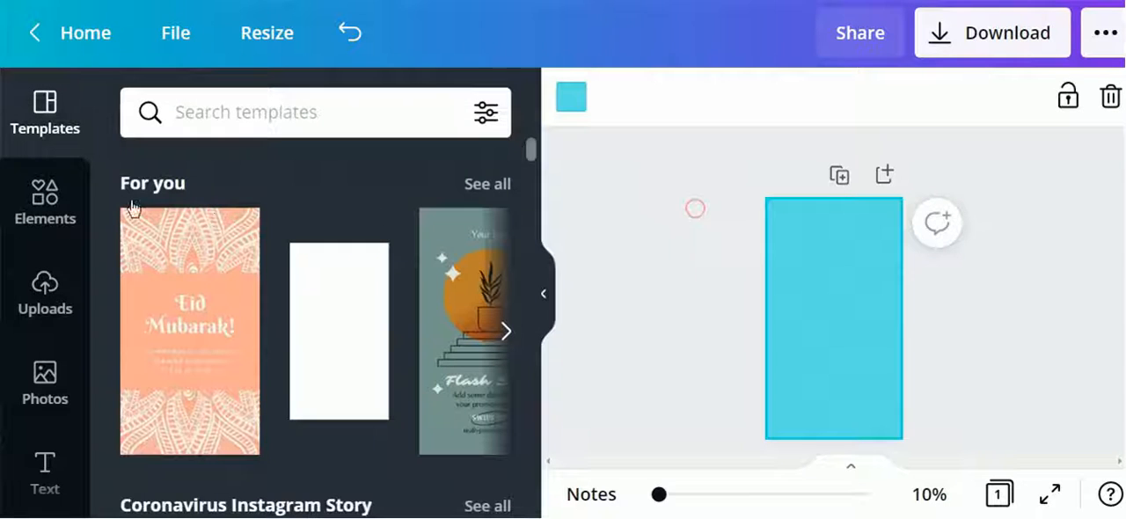
Search the elements library for friends and browse the results
click(40, 211)
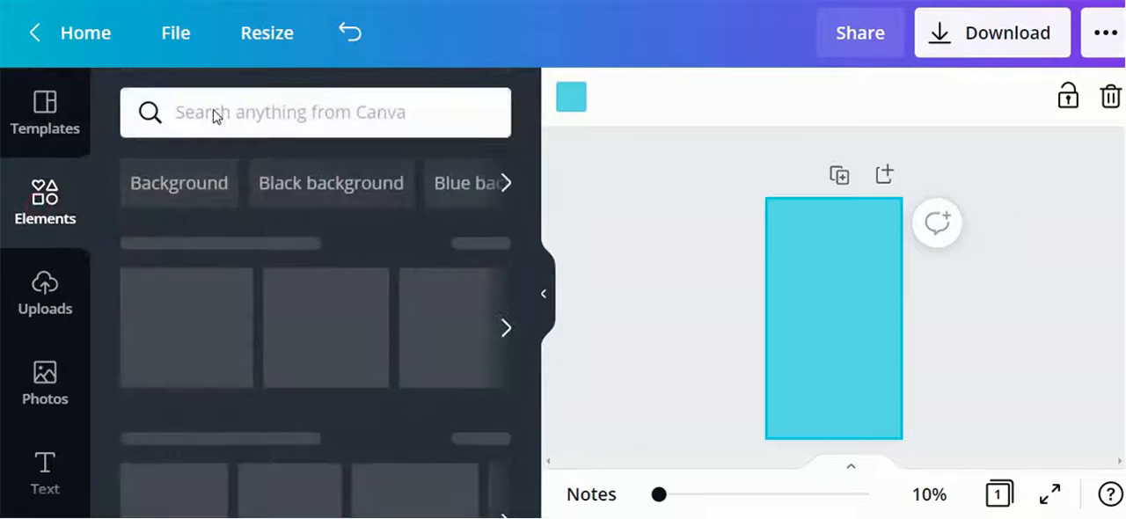
click(214, 113)
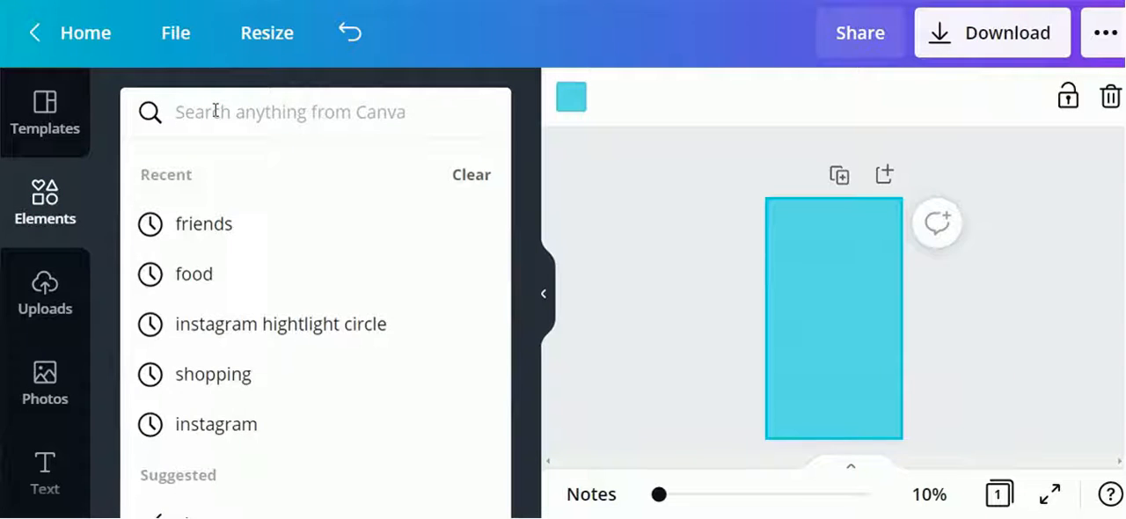
text(camera)
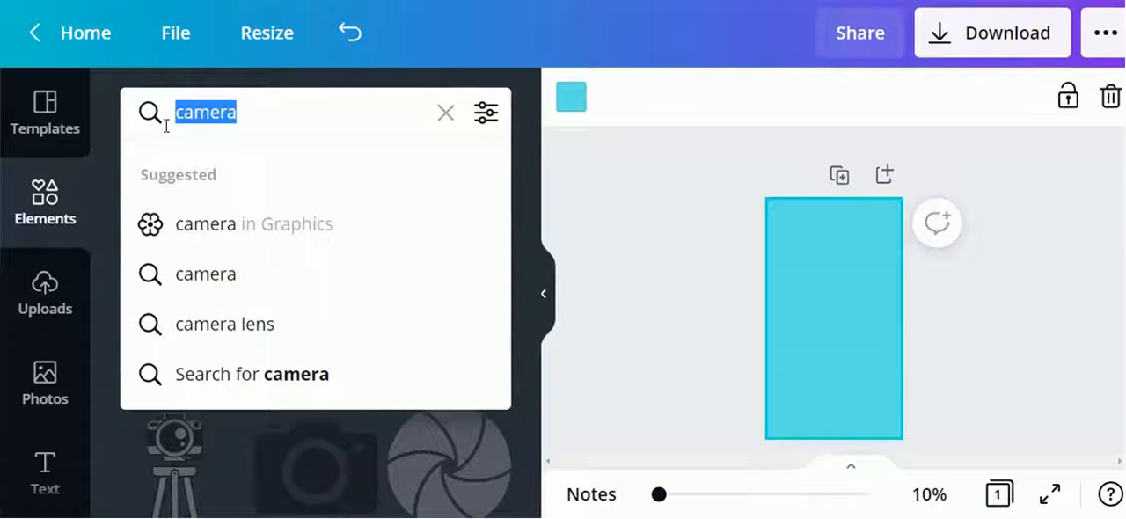
text(friends)
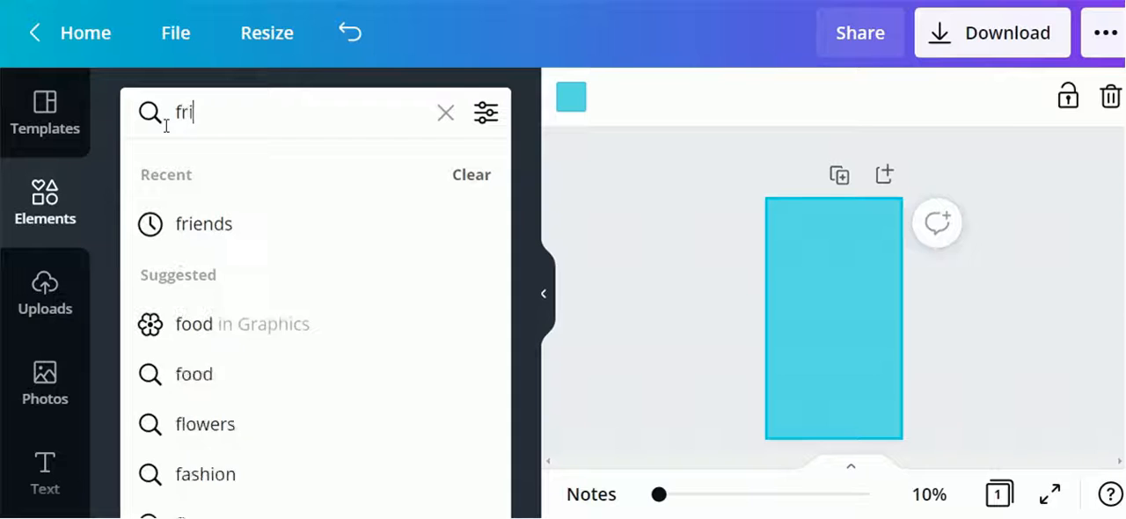
key(Return)
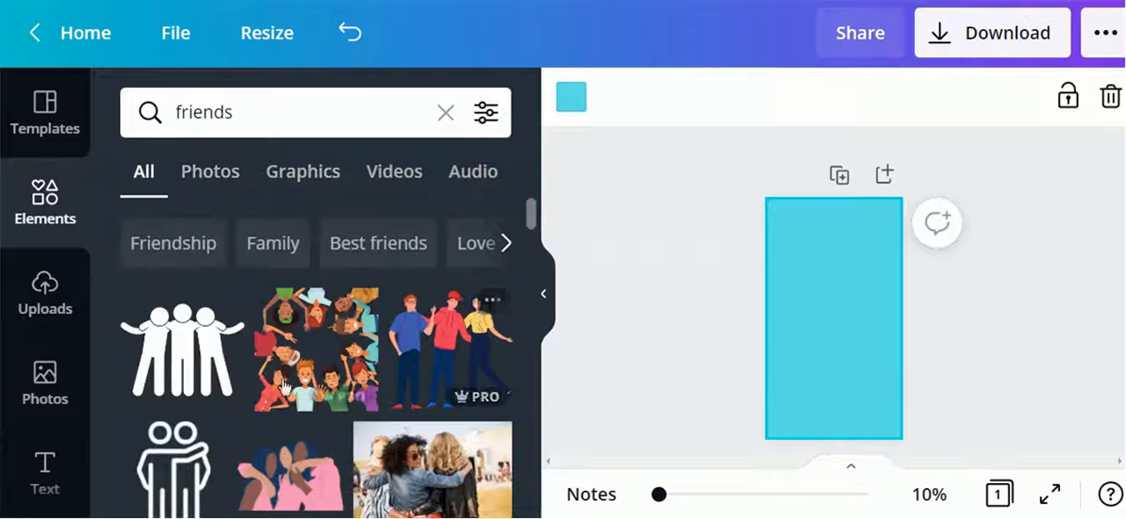
scroll(294, 395, down, 2)
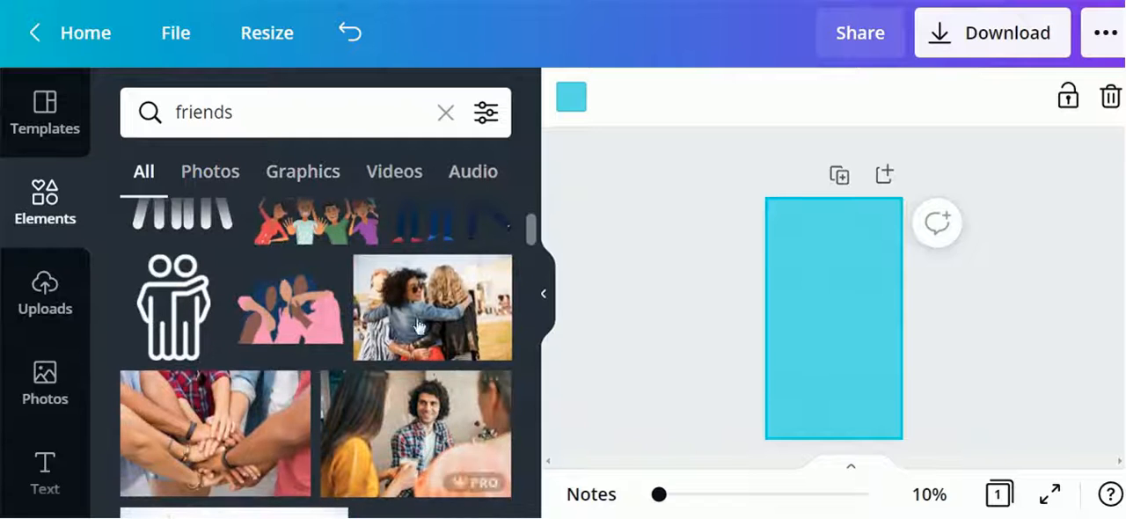
mouse_move(290, 319)
scroll(437, 338, up, 2)
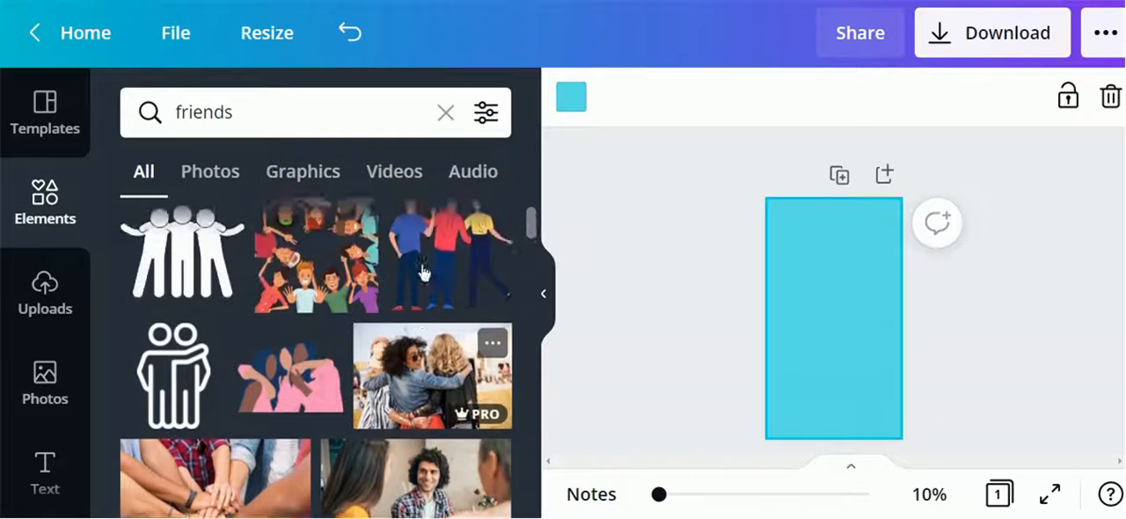
Filter the results to graphics and place the pink hugging-friends illustration in the middle of the page
click(295, 178)
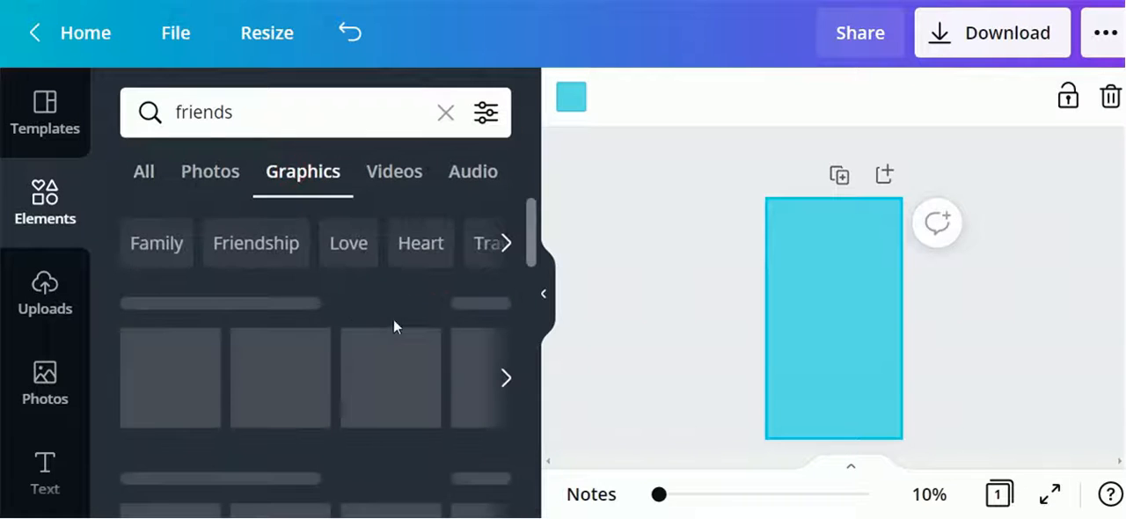
scroll(290, 395, down, 2)
scroll(341, 456, down, 2)
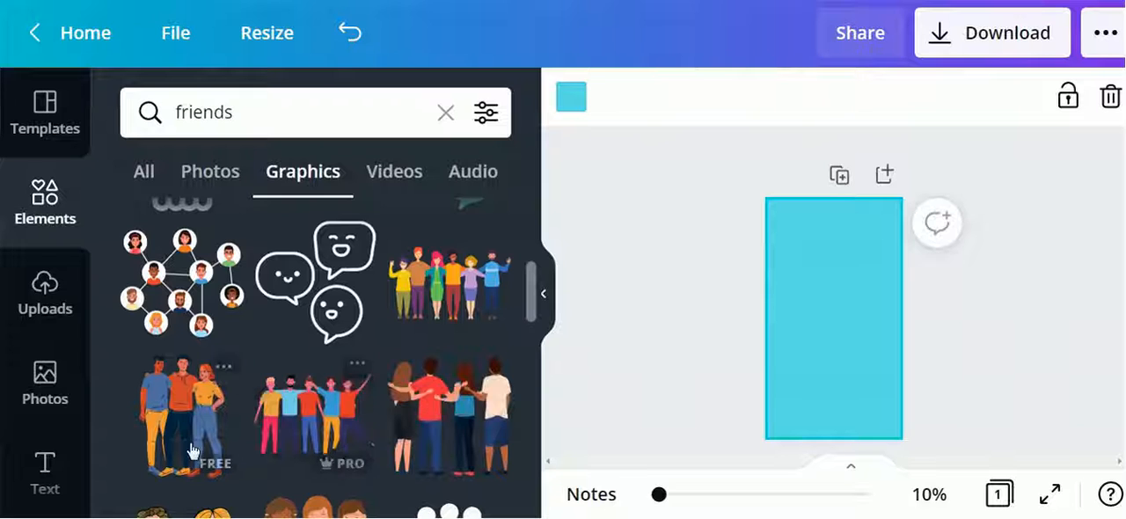
scroll(367, 395, up, 3)
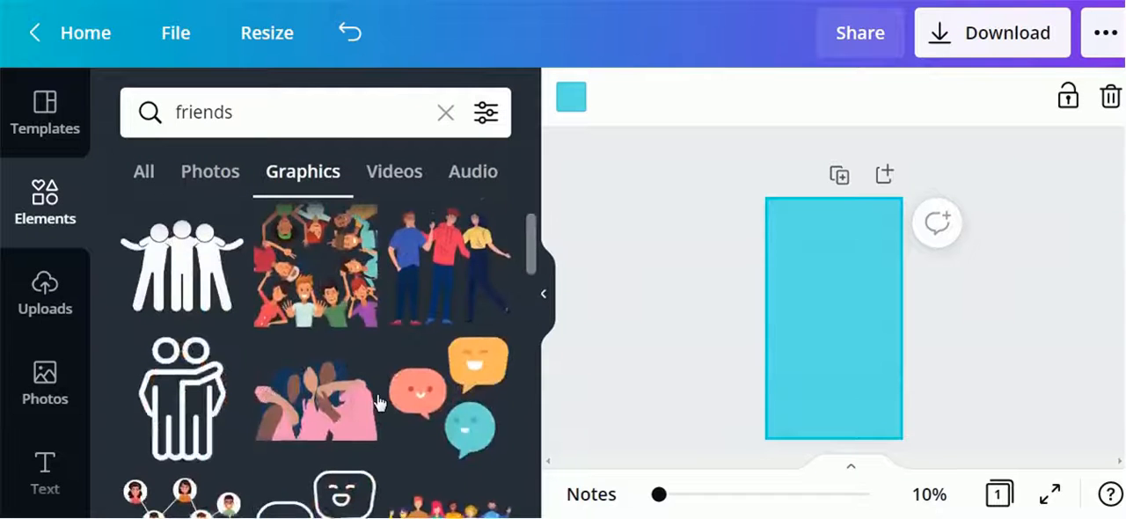
drag(317, 400, 872, 360)
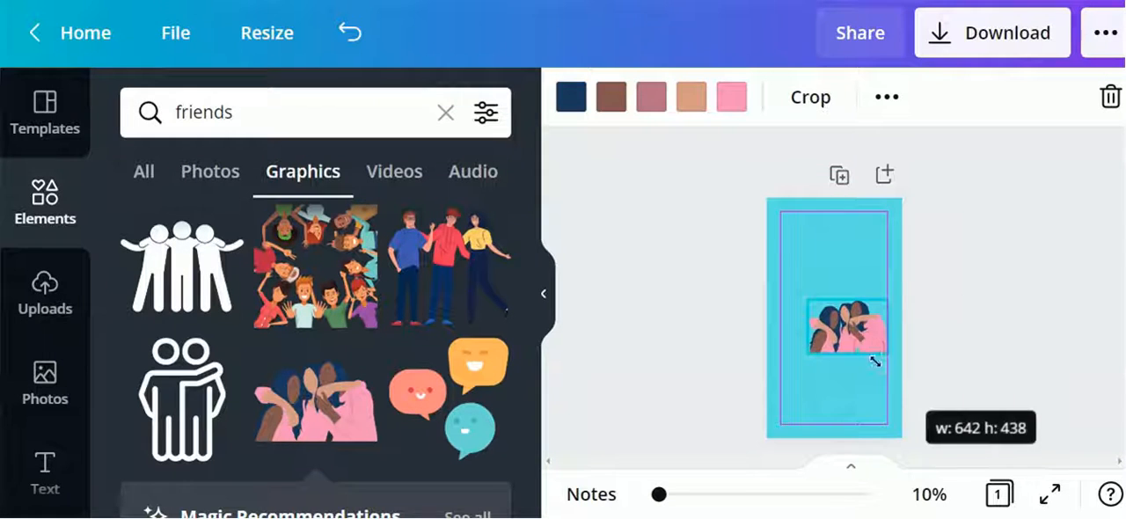
drag(840, 323, 830, 318)
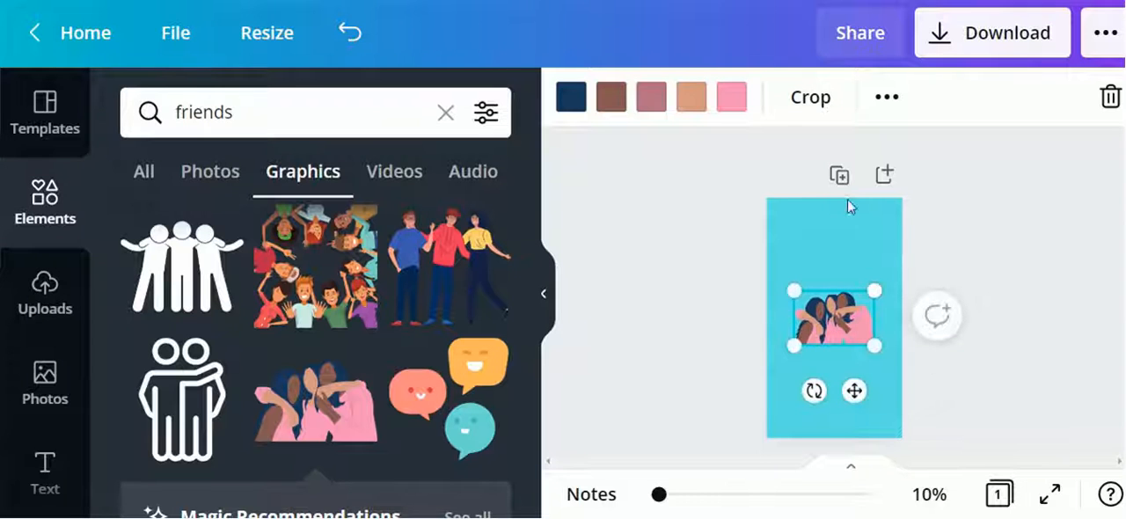
Duplicate the page and delete the friends illustration from the new second page
click(840, 177)
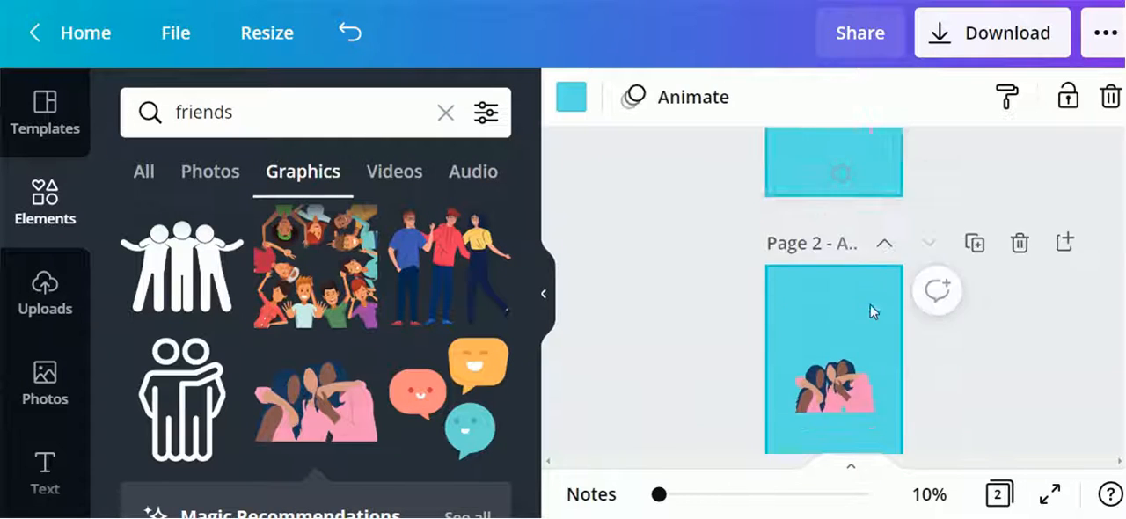
click(843, 361)
key(Delete)
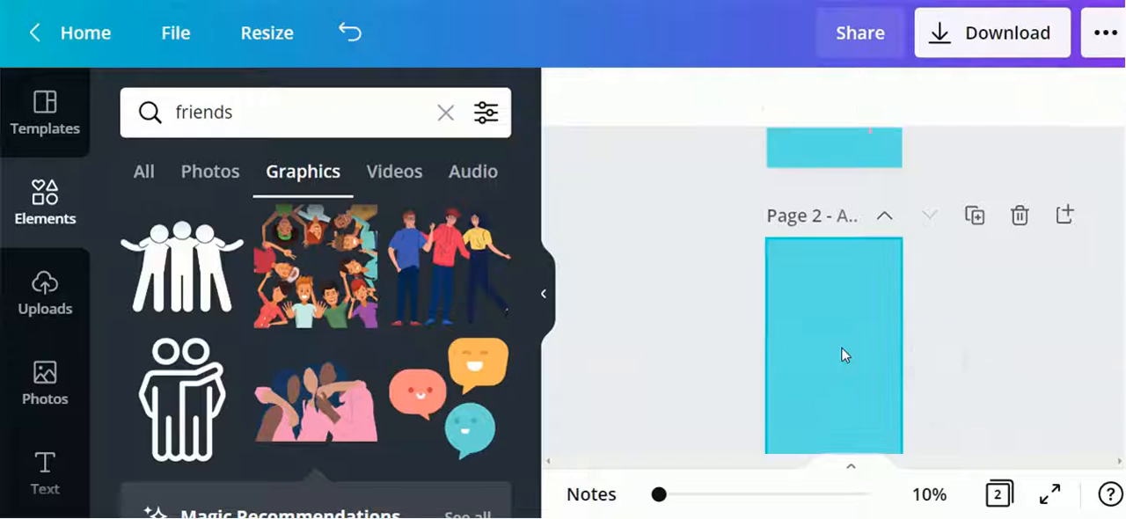
Search graphics for degree and place a dark graduation cap in the middle of page 2
click(218, 115)
drag(247, 122, 148, 113)
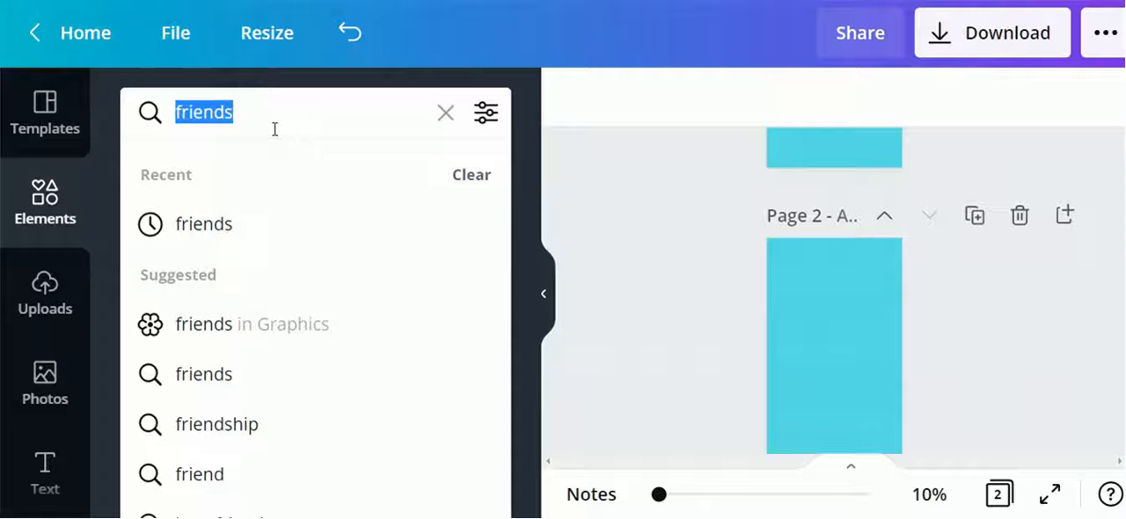
text(degree)
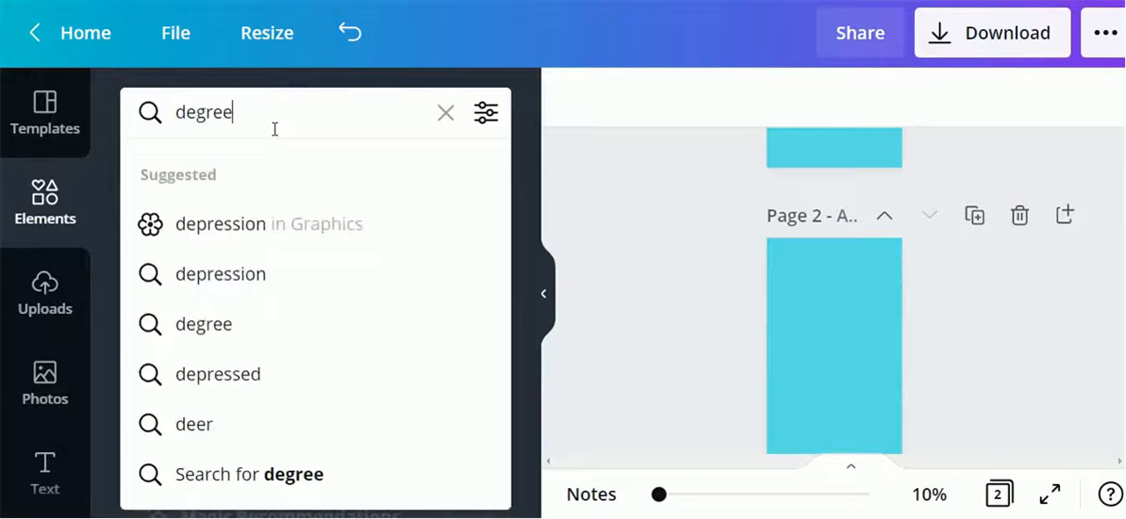
key(Return)
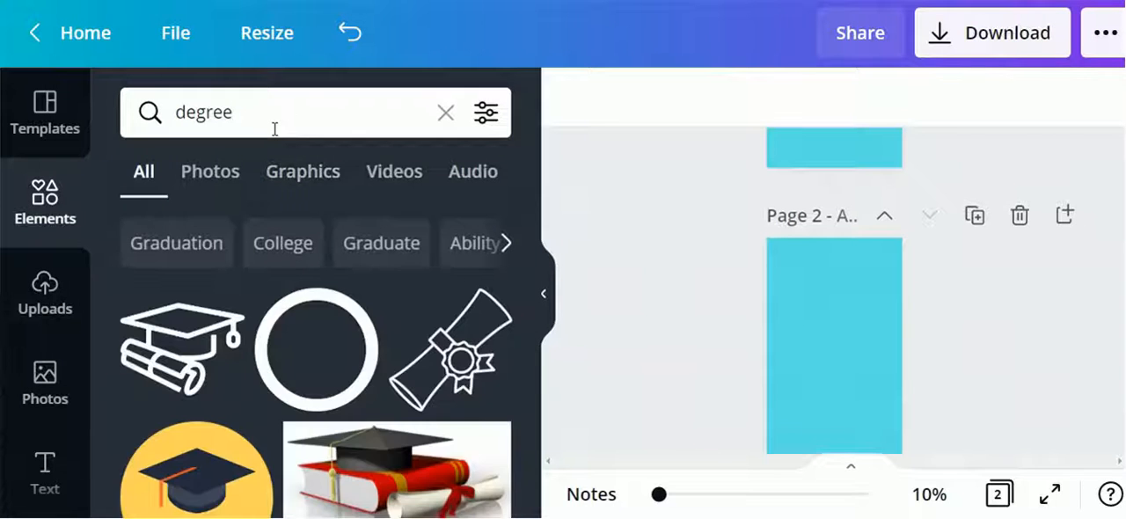
click(299, 180)
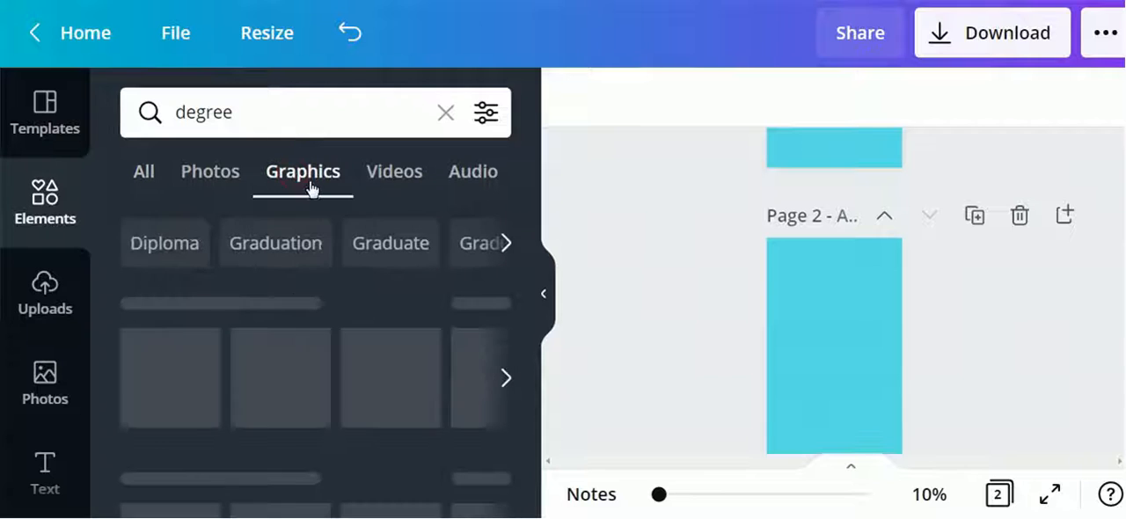
scroll(384, 366, down, 1)
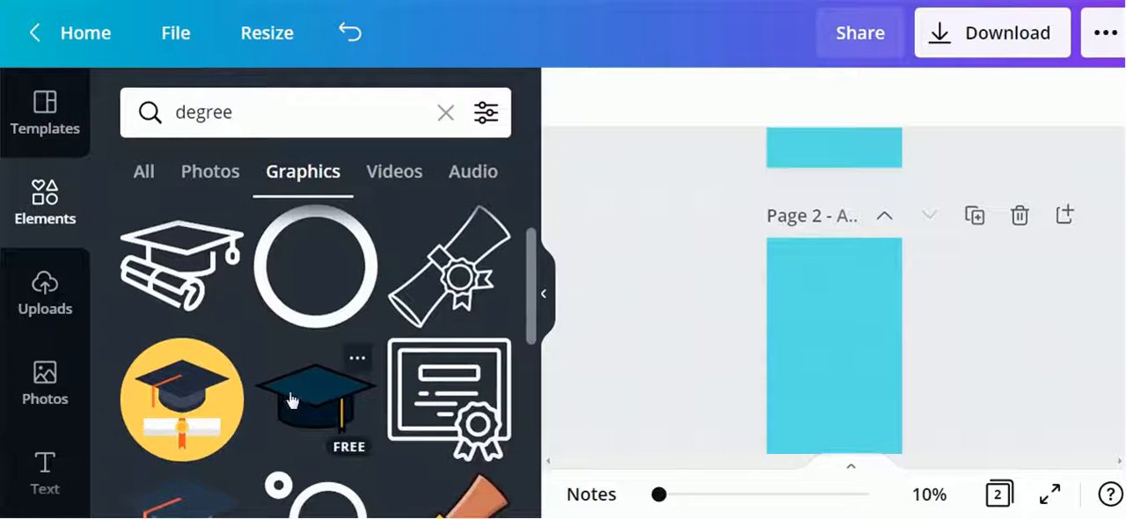
drag(324, 407, 875, 403)
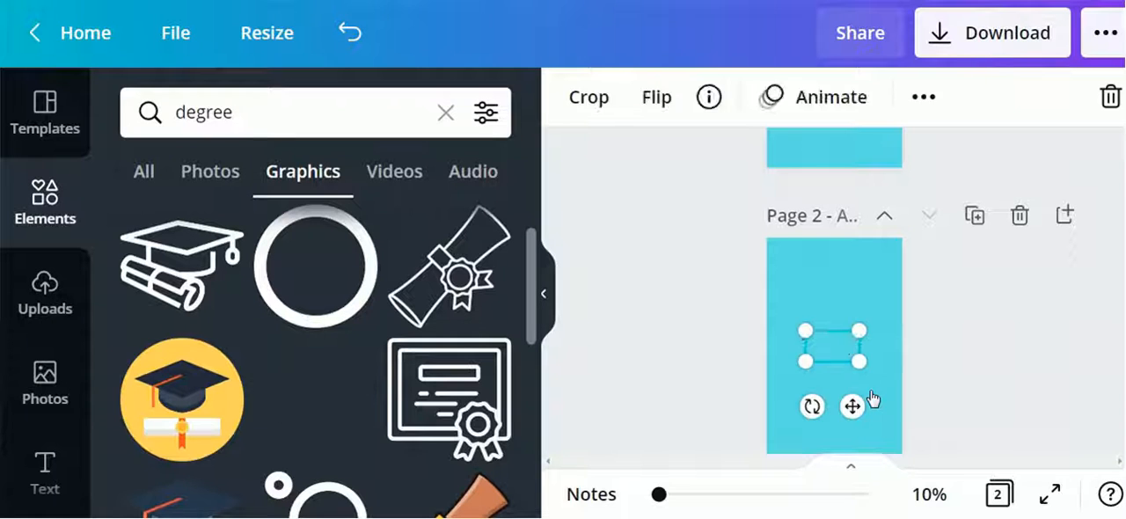
drag(865, 373, 834, 345)
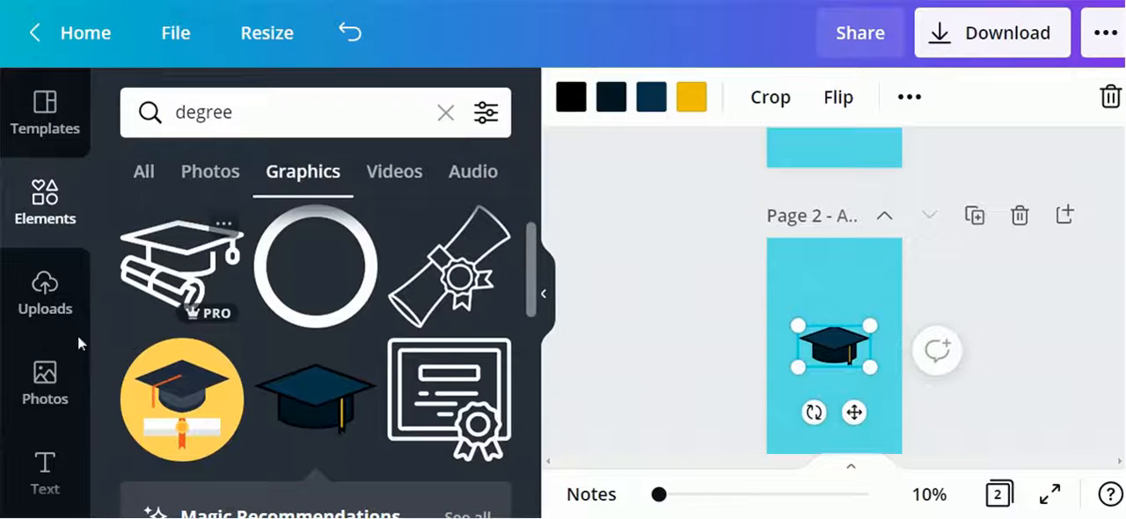
Add a heading below the graduation cap on page 2 reading Achivements
click(45, 475)
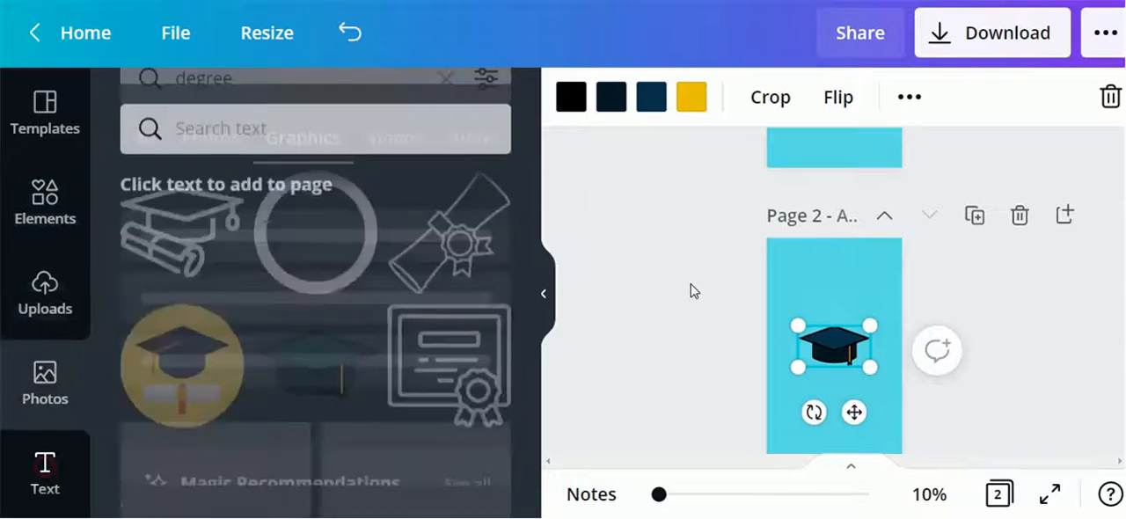
click(850, 293)
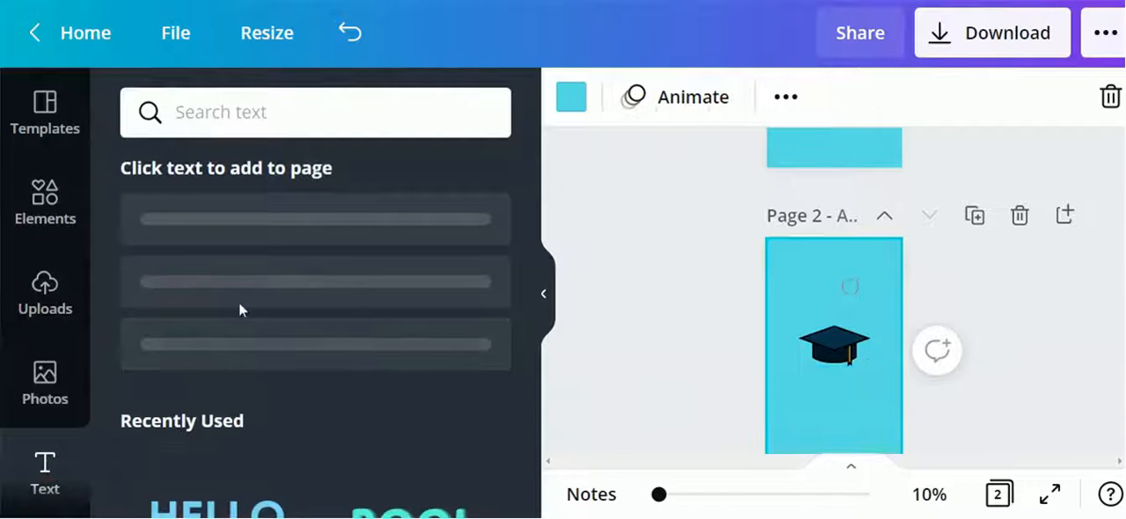
scroll(303, 348, down, 5)
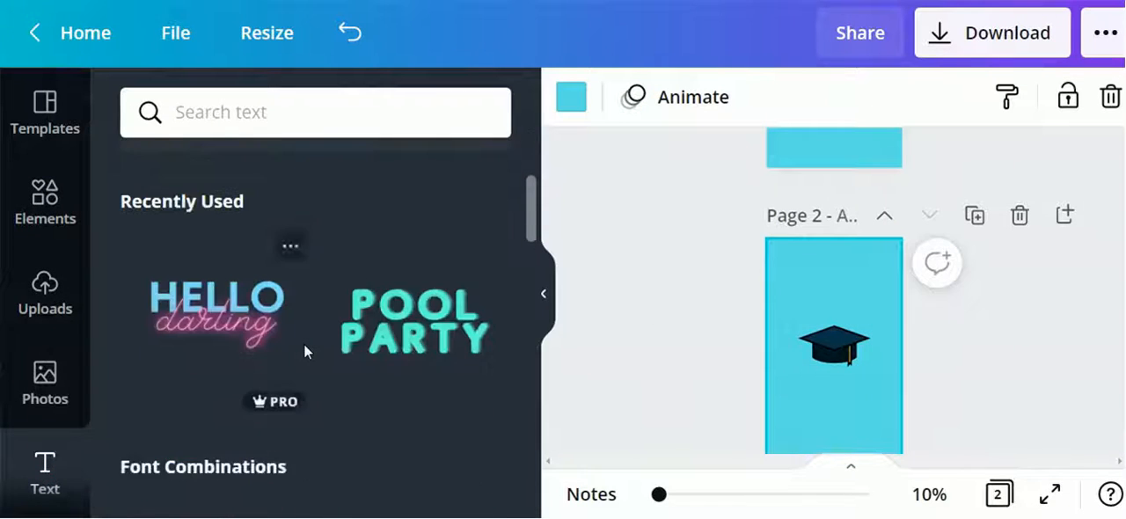
scroll(304, 353, down, 6)
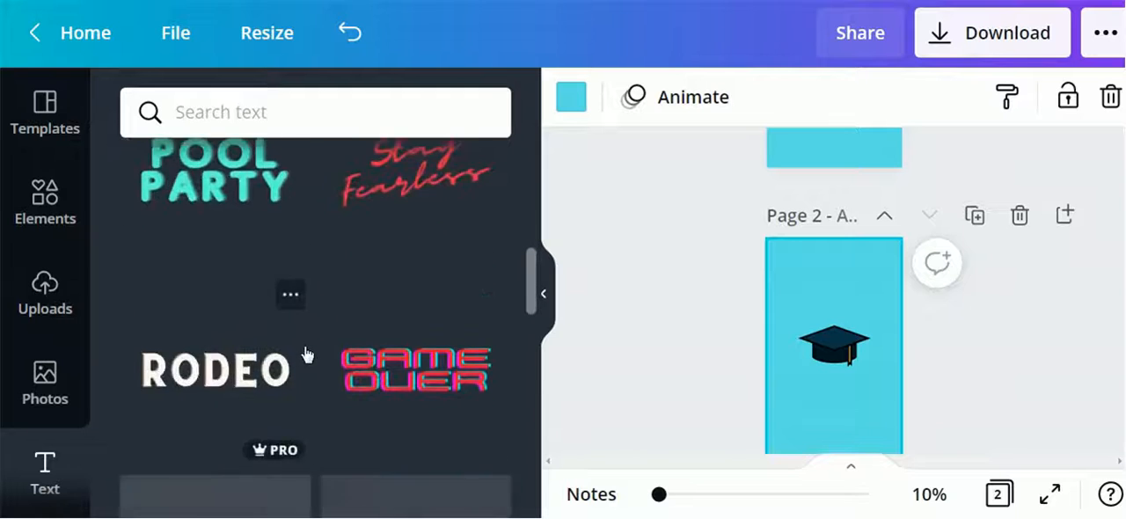
scroll(306, 353, down, 5)
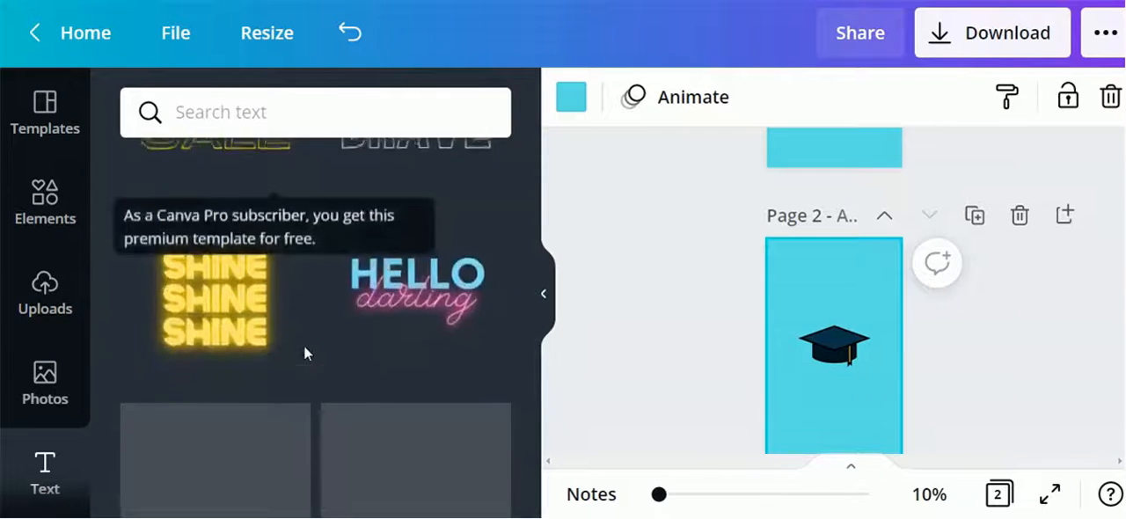
scroll(303, 353, up, 15)
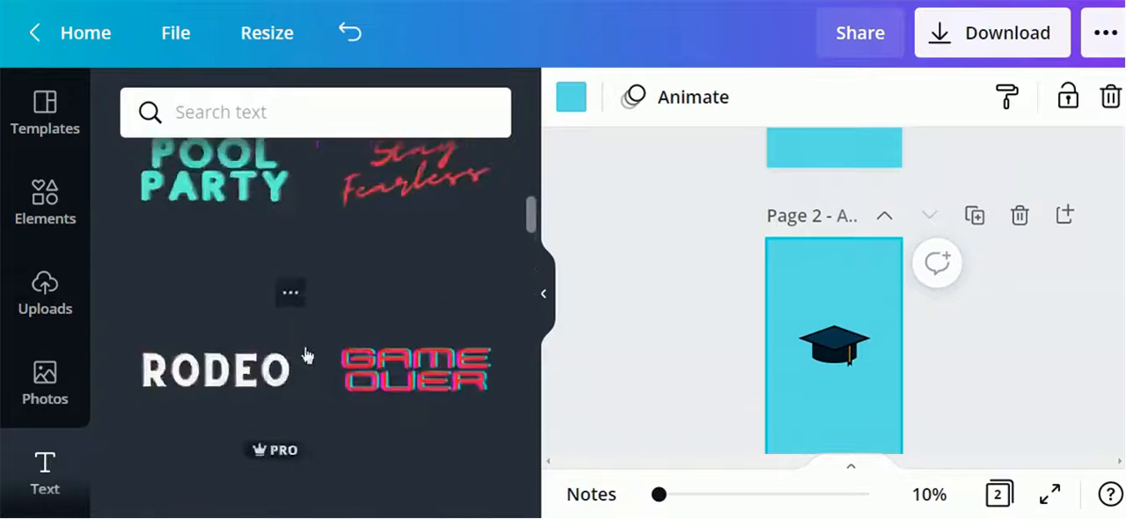
scroll(304, 352, up, 4)
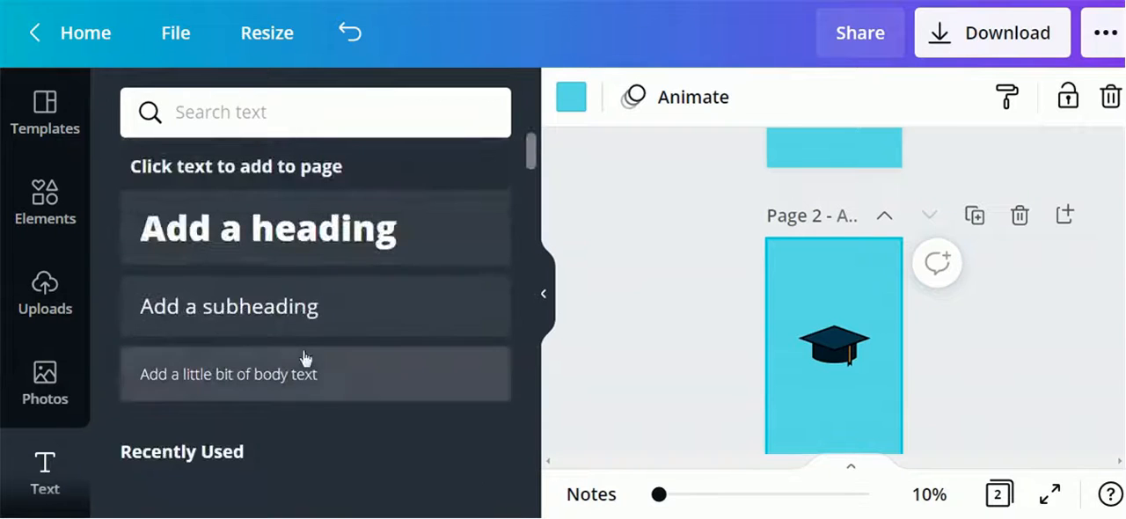
drag(250, 258, 827, 387)
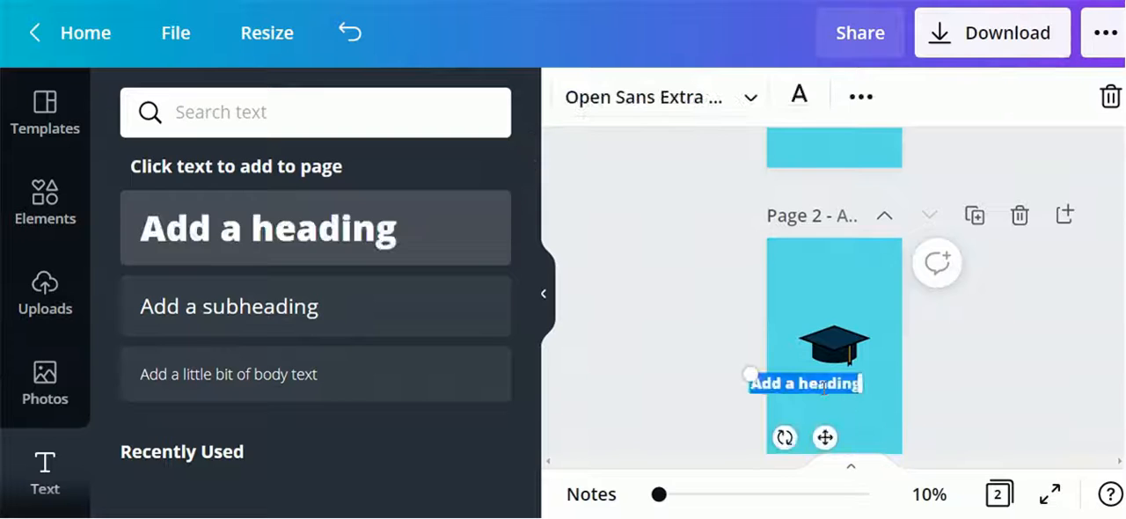
text(A)
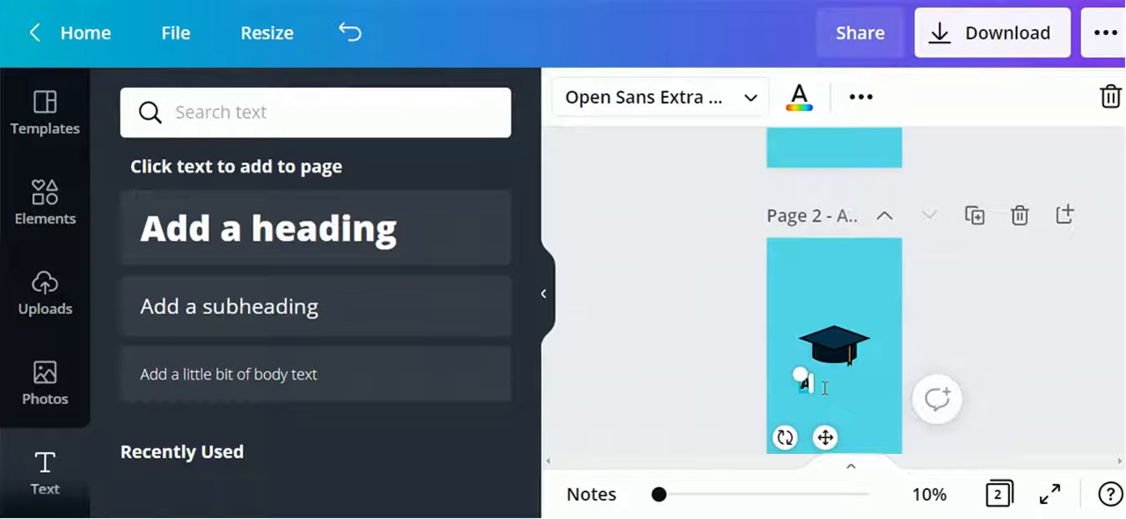
text(chivements)
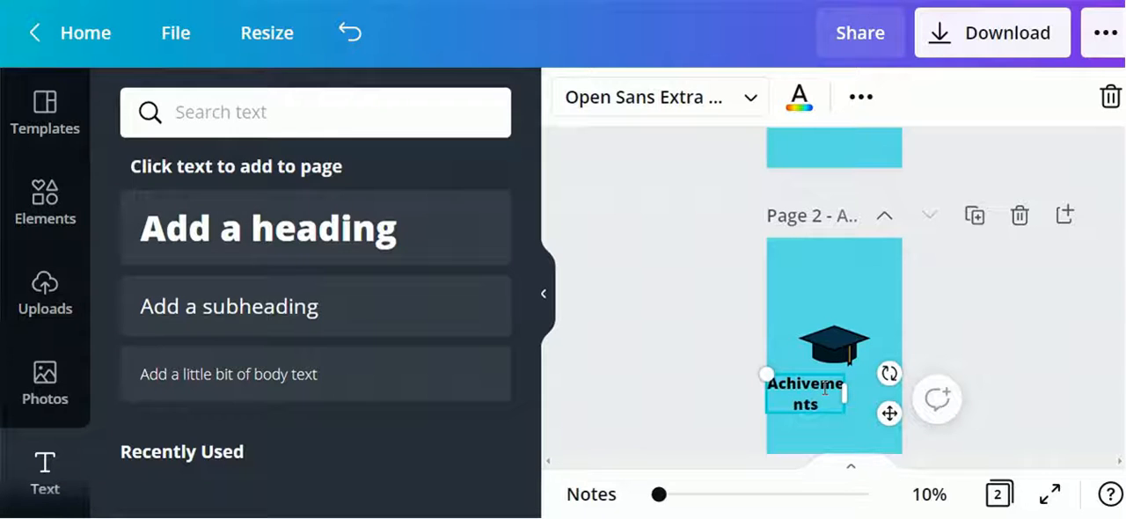
Widen the heading's text box to fit on one line and change its font to League Gothic
drag(858, 395, 873, 387)
drag(840, 437, 855, 439)
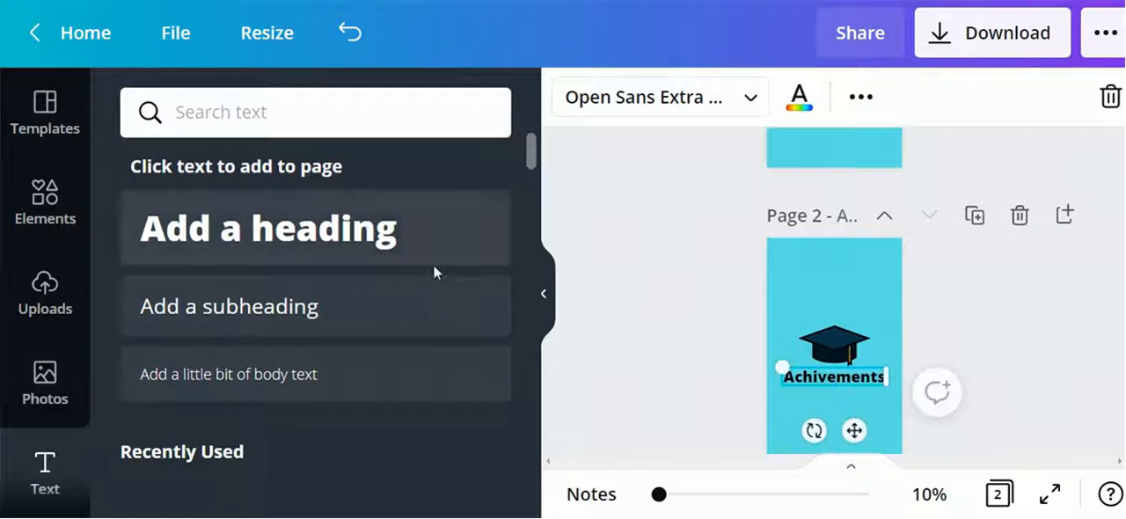
click(743, 97)
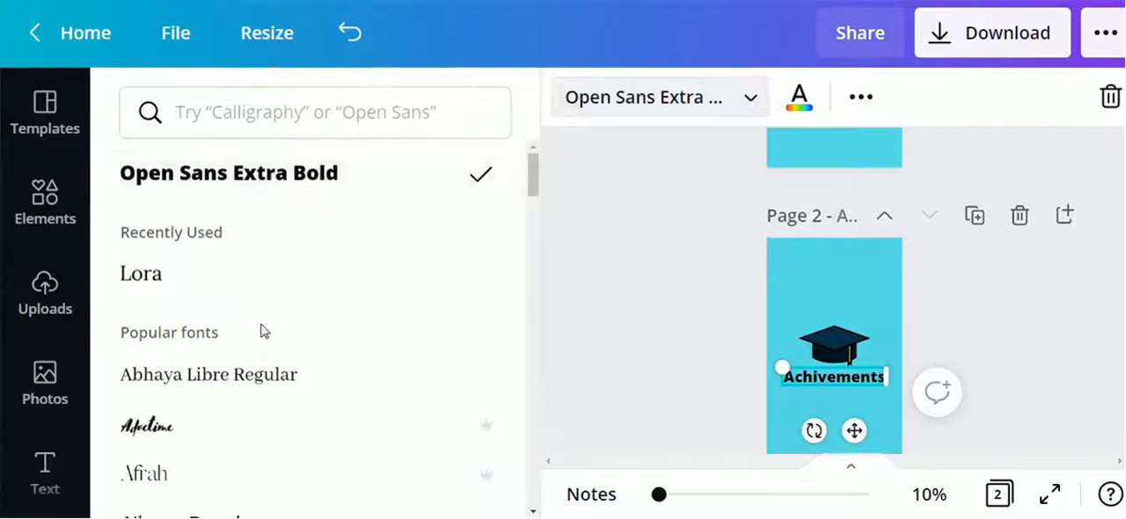
scroll(259, 329, down, 10)
click(227, 334)
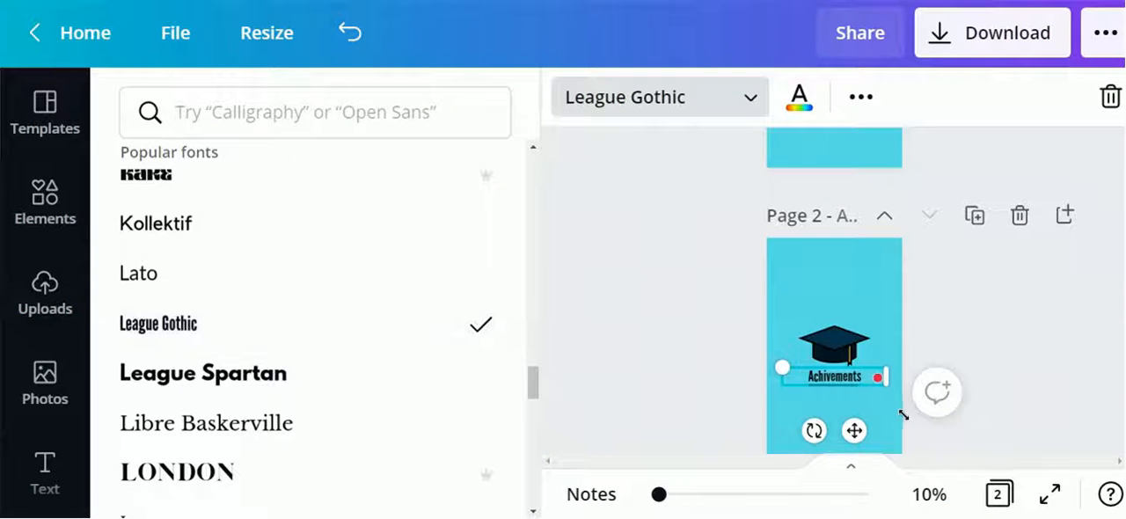
Correct the heading's spelling to Achievements using the spelling suggestion
mouse_move(843, 375)
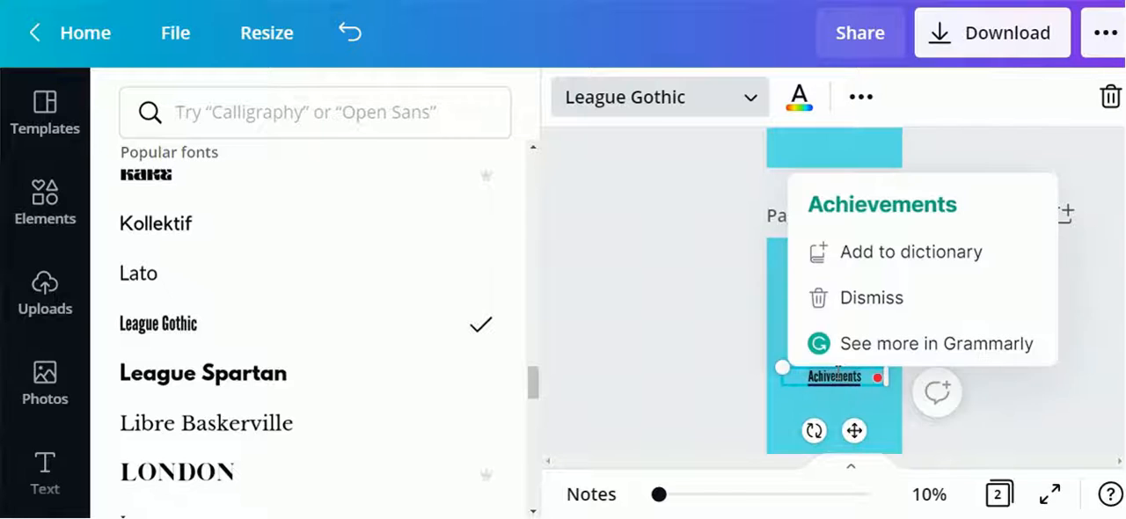
click(828, 217)
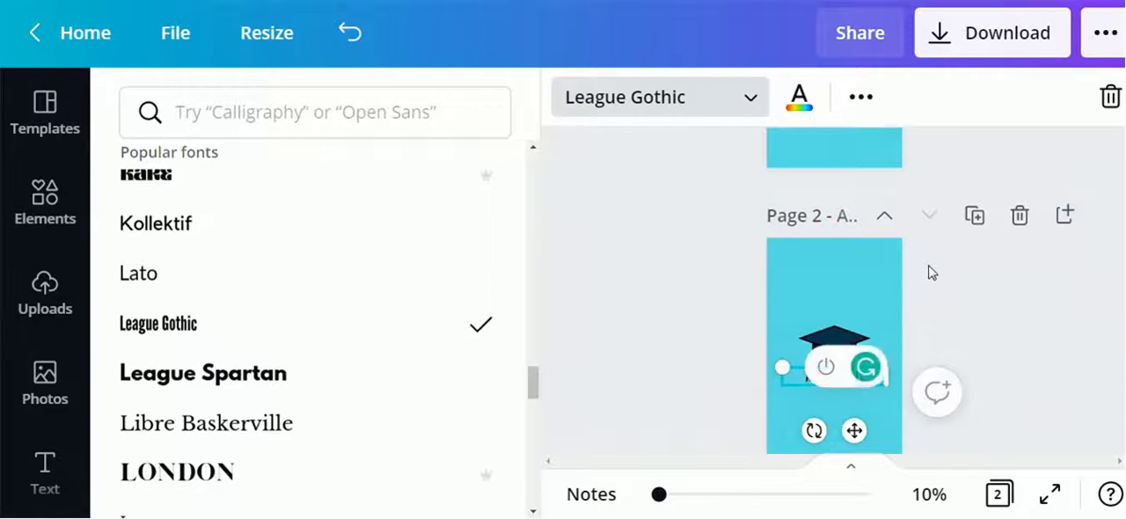
click(928, 265)
click(809, 290)
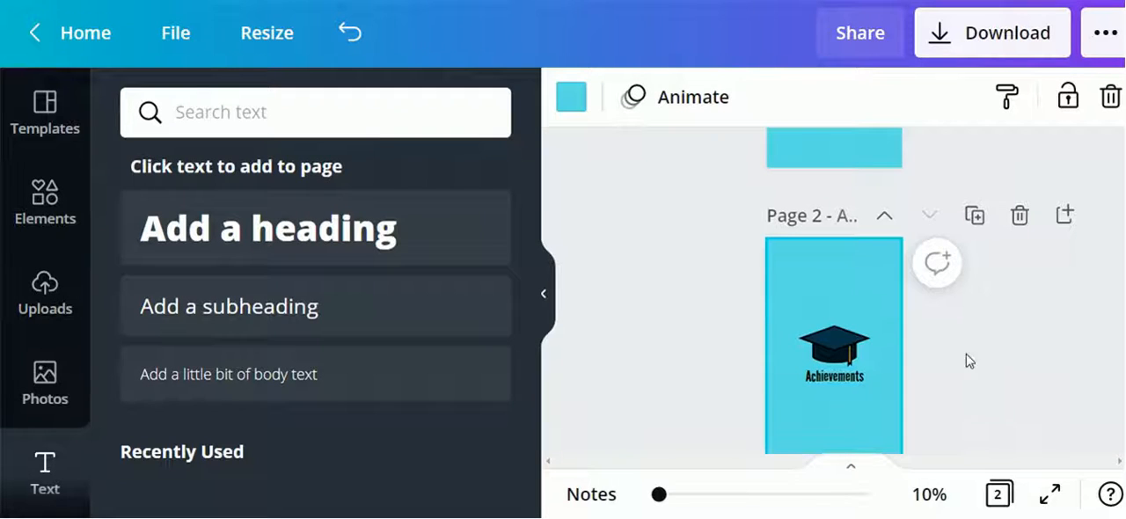
Color the Achievements heading dark navy blue
click(829, 377)
click(799, 97)
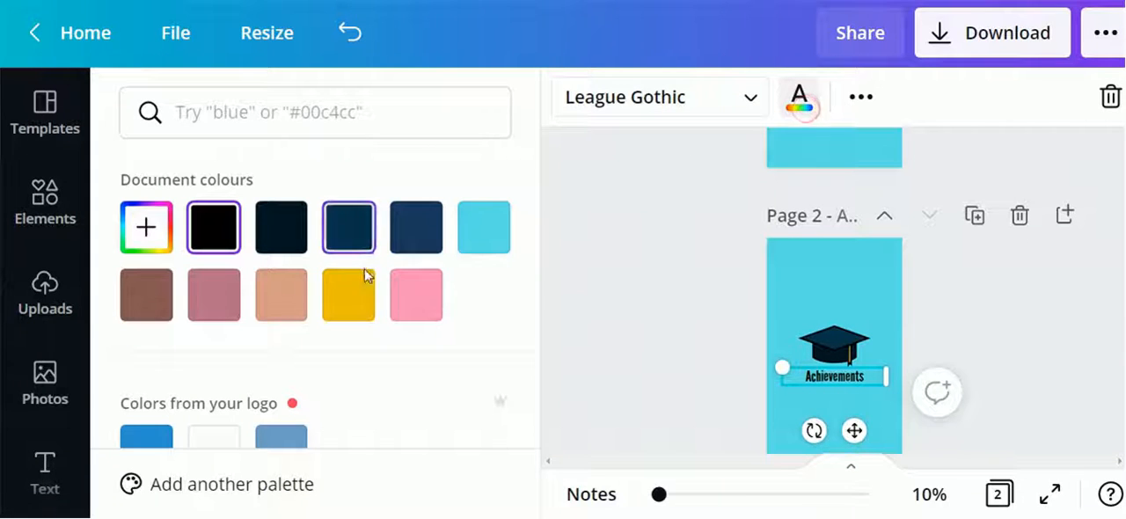
click(421, 241)
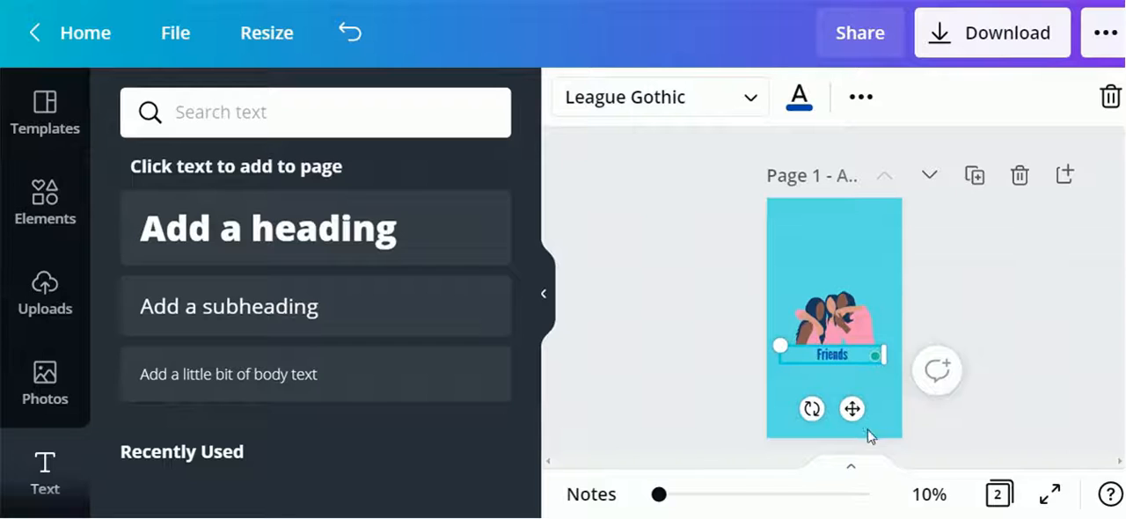
Review the Friends and Achievements pages of the story
click(959, 273)
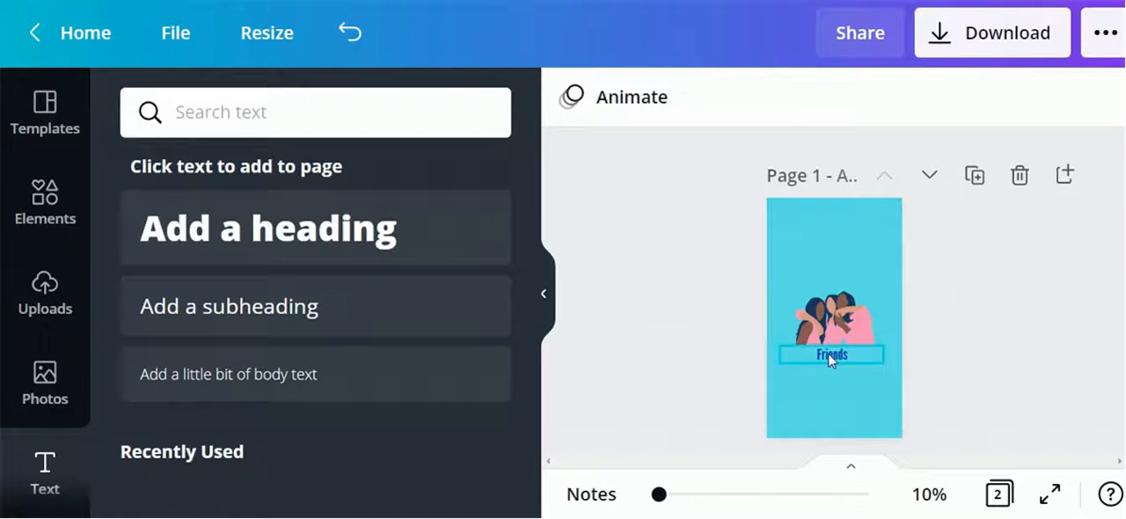
click(831, 355)
click(936, 268)
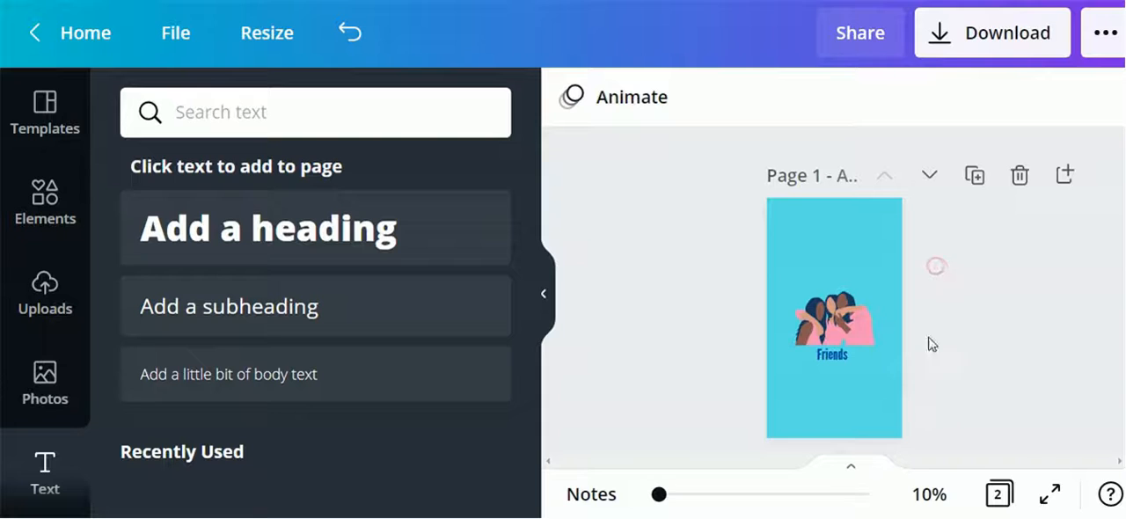
scroll(1038, 387, down, 4)
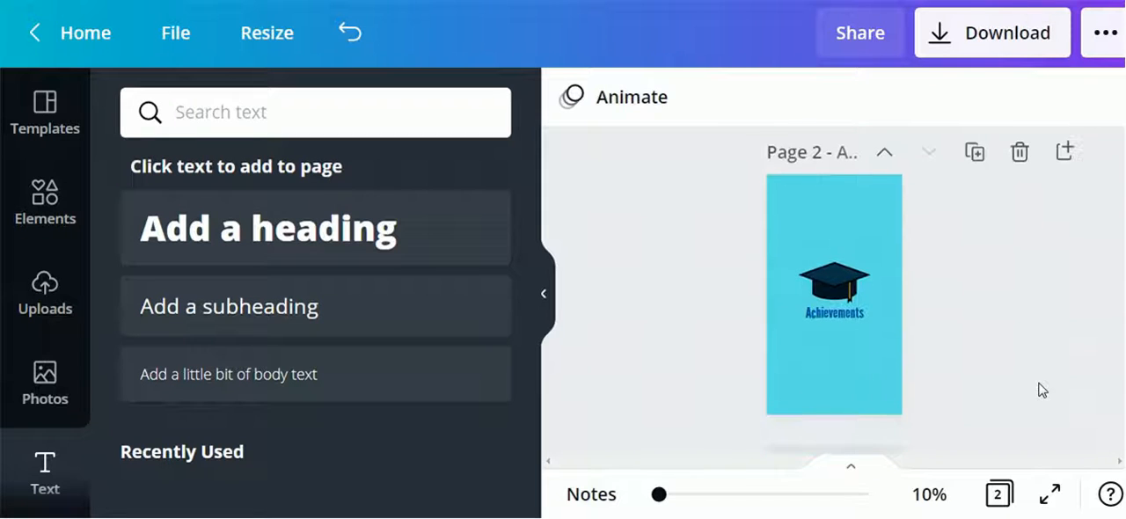
scroll(1040, 390, up, 3)
scroll(1041, 390, up, 2)
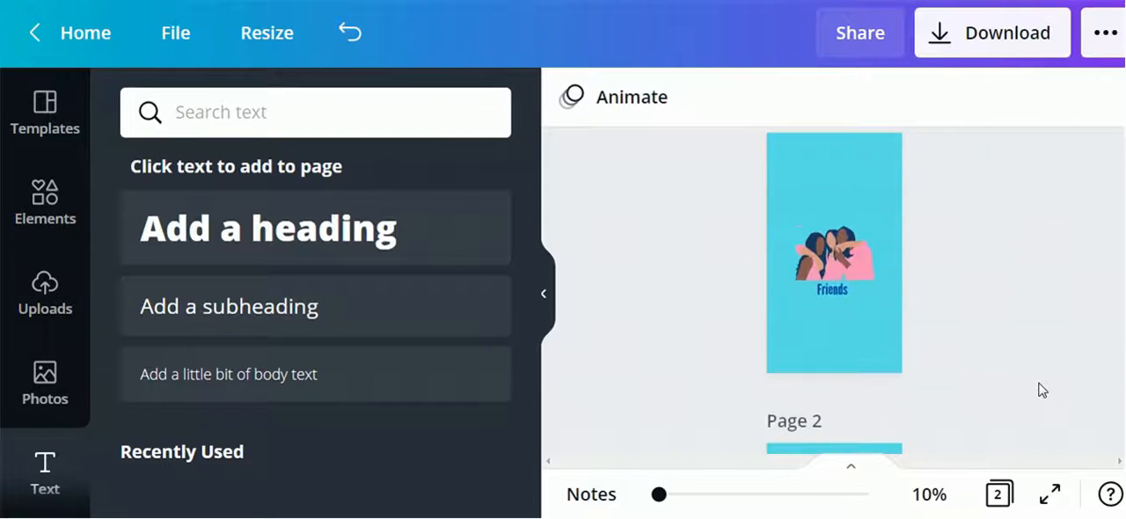
Open the download panel and examine the available file types without downloading
click(938, 37)
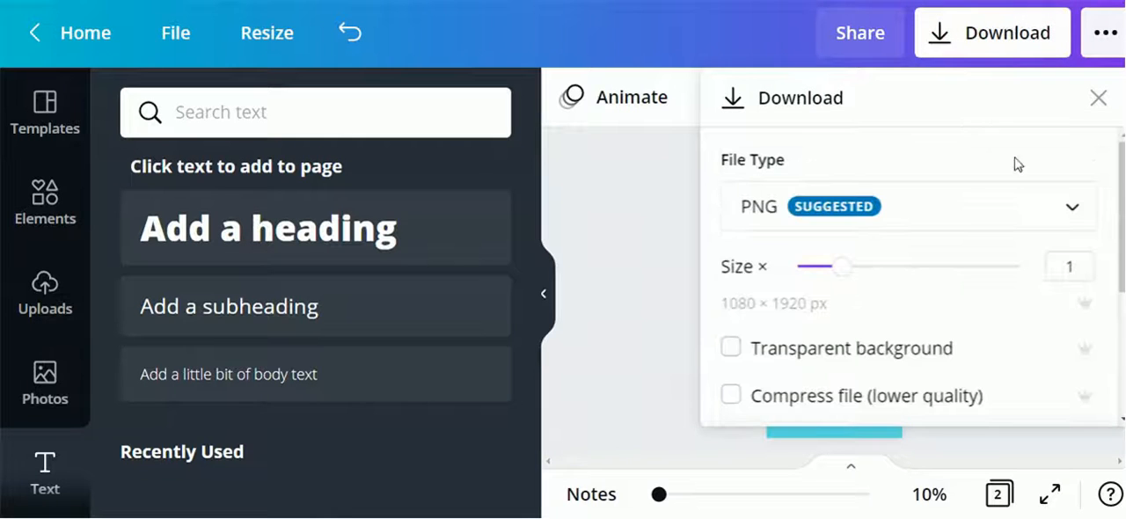
click(913, 216)
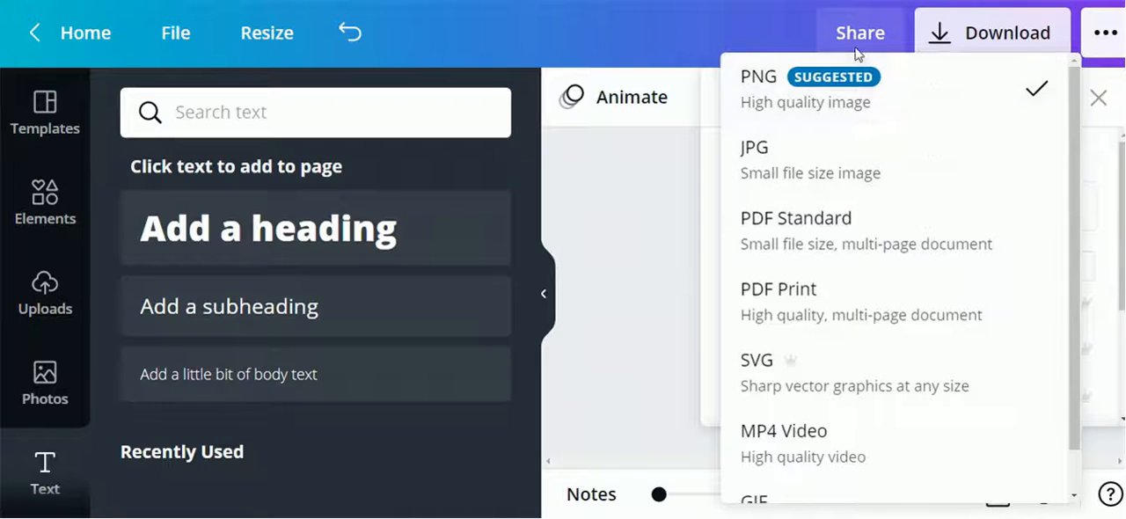
click(782, 97)
click(635, 366)
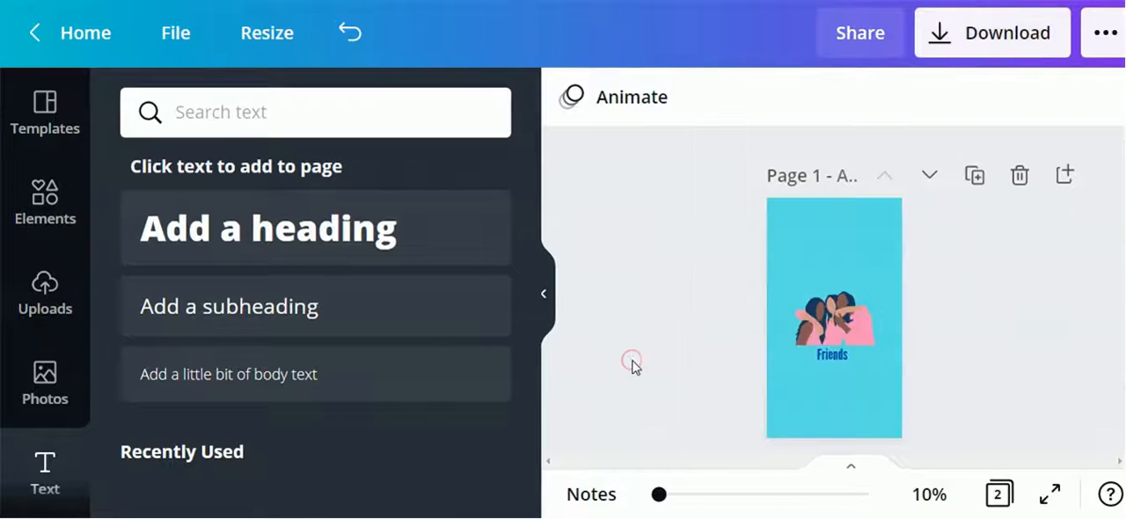
Add a third page and set its background color to white #fefefe
scroll(985, 374, down, 5)
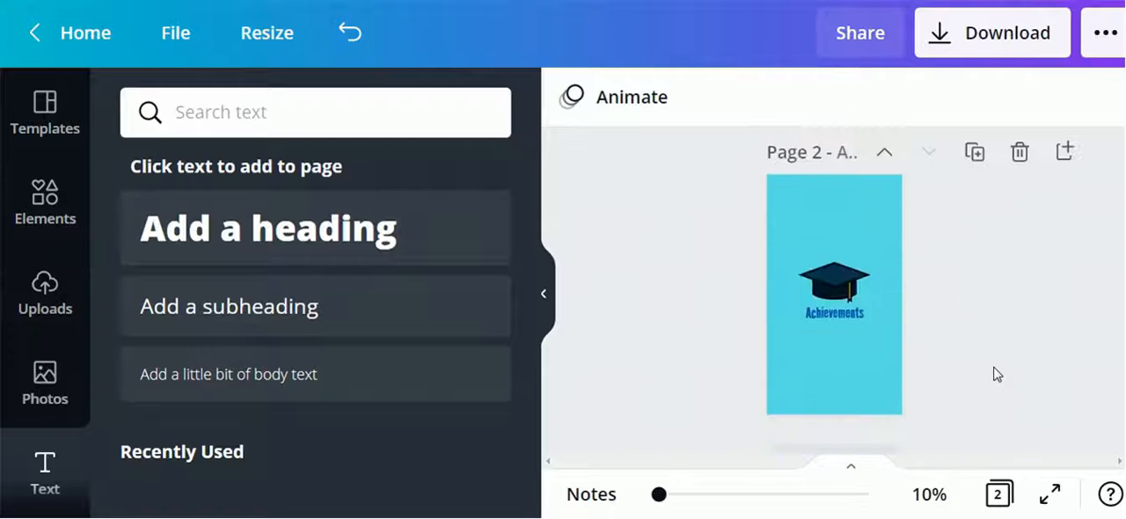
click(845, 385)
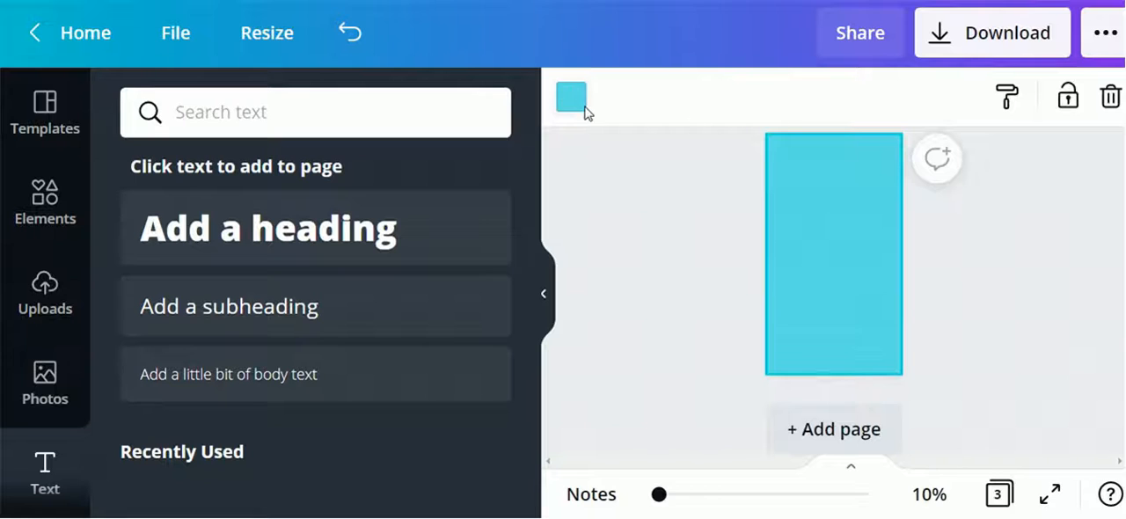
click(581, 110)
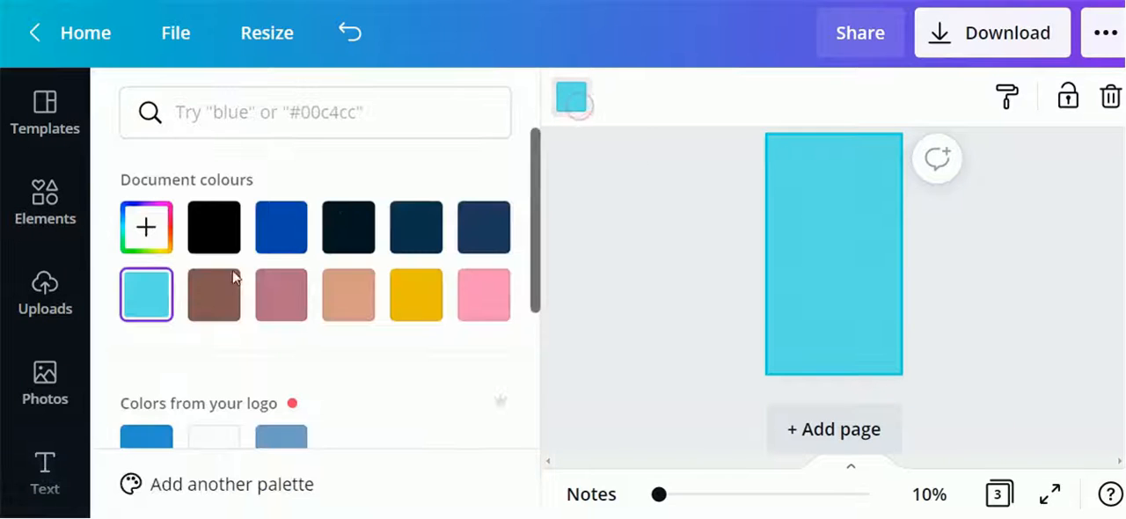
scroll(384, 360, down, 2)
click(220, 298)
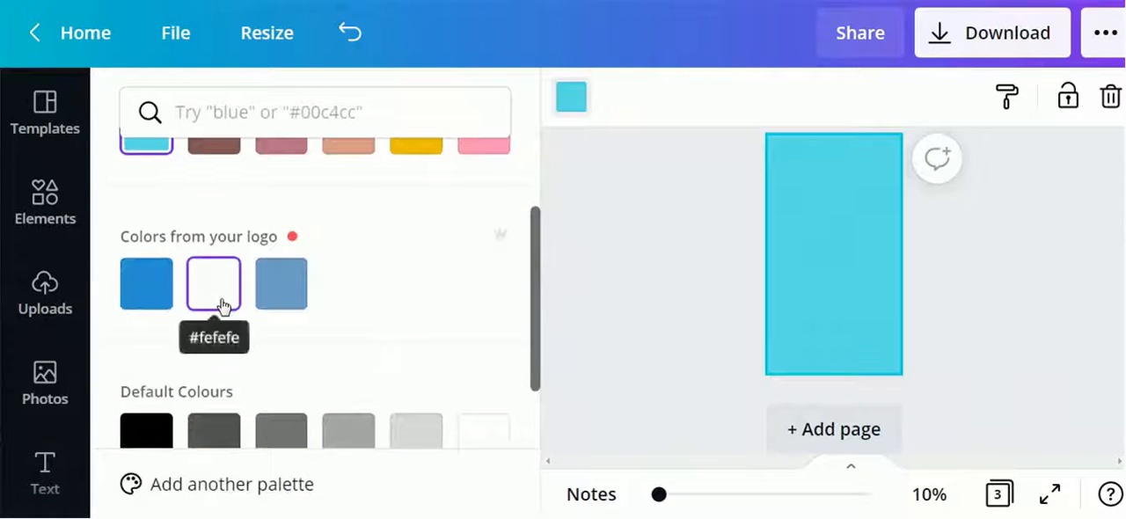
scroll(624, 301, up, 3)
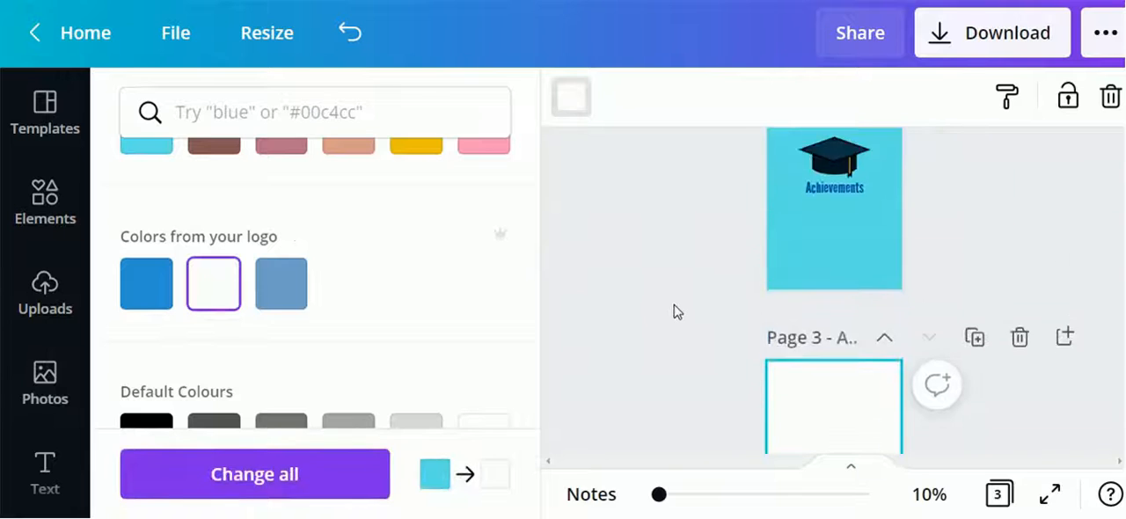
scroll(674, 308, down, 2)
scroll(674, 314, down, 1)
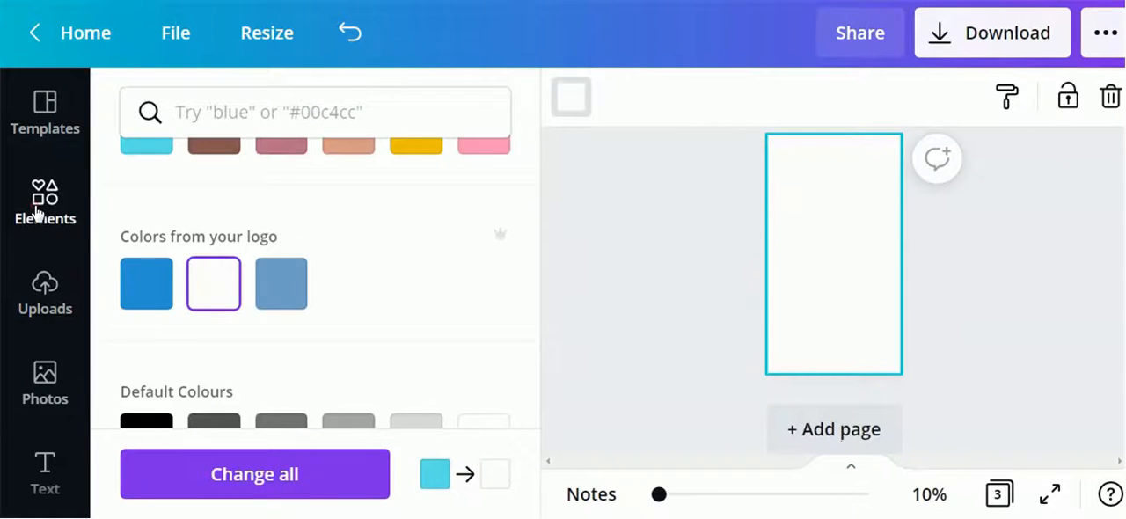
Search elements for instagram hightlight circle, filter to graphics, and place a pastel abstract circle on page 3
click(37, 213)
drag(241, 118, 170, 117)
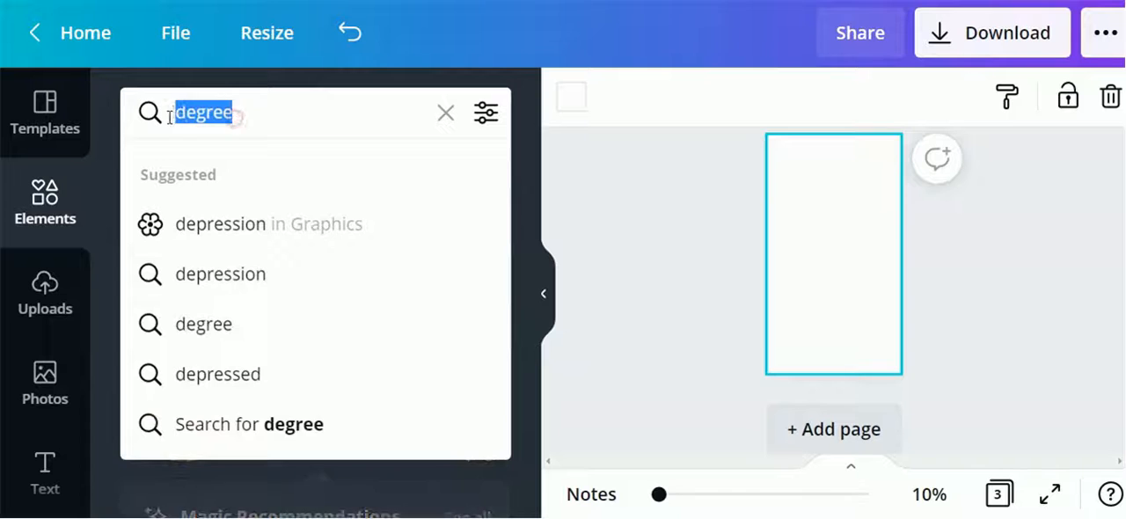
text(inst)
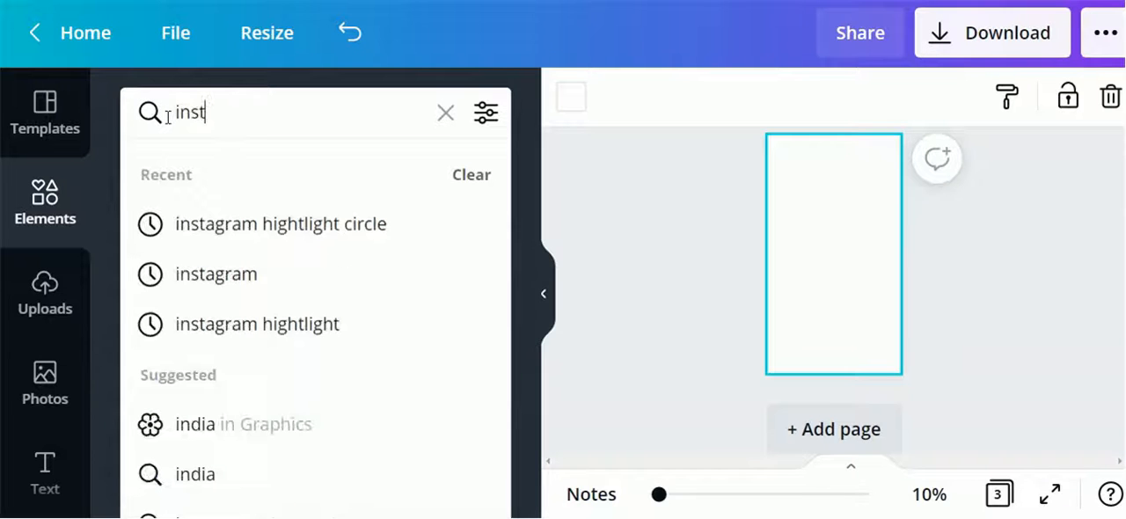
text(a)
key(Down)
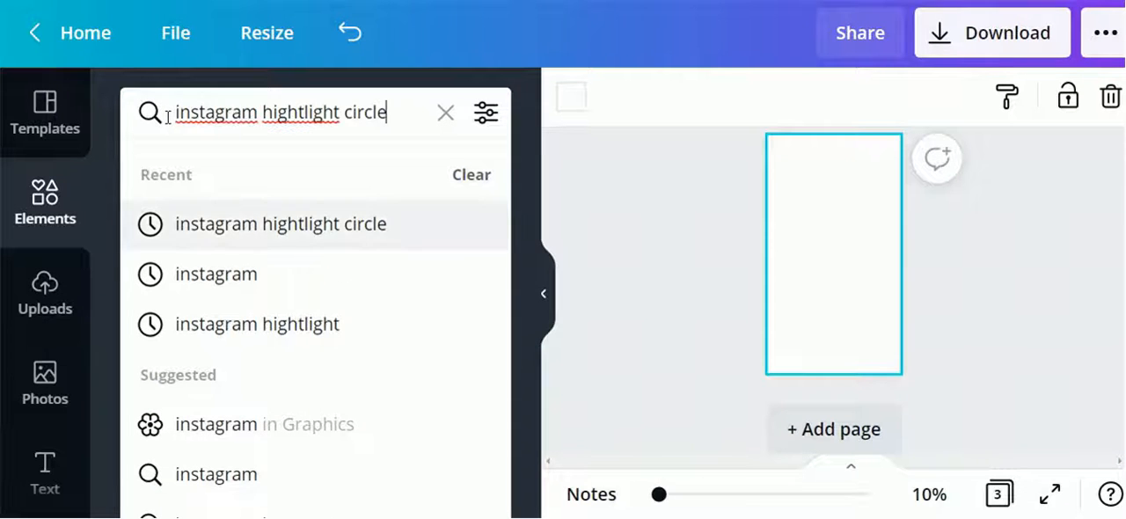
key(Return)
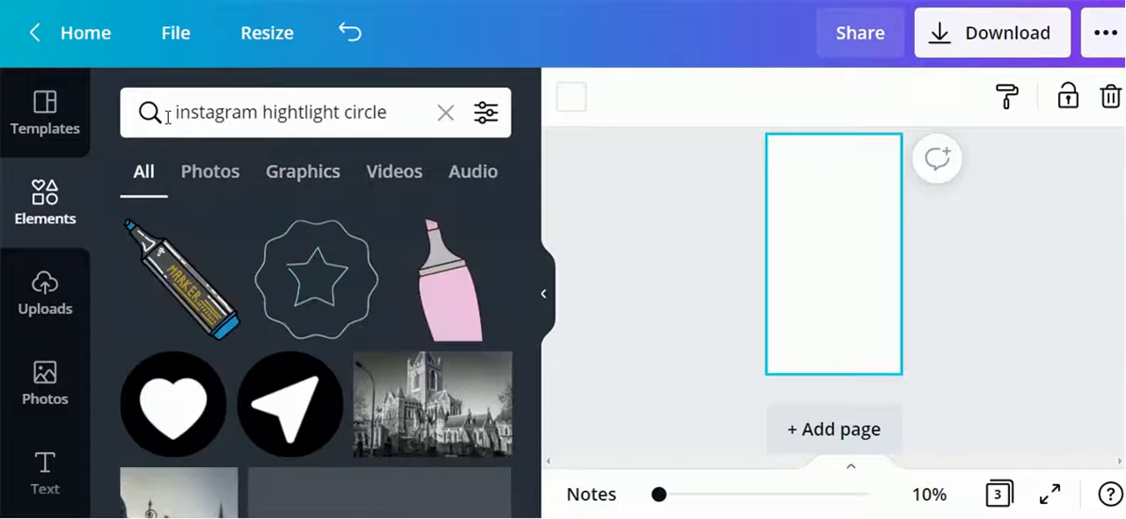
click(278, 173)
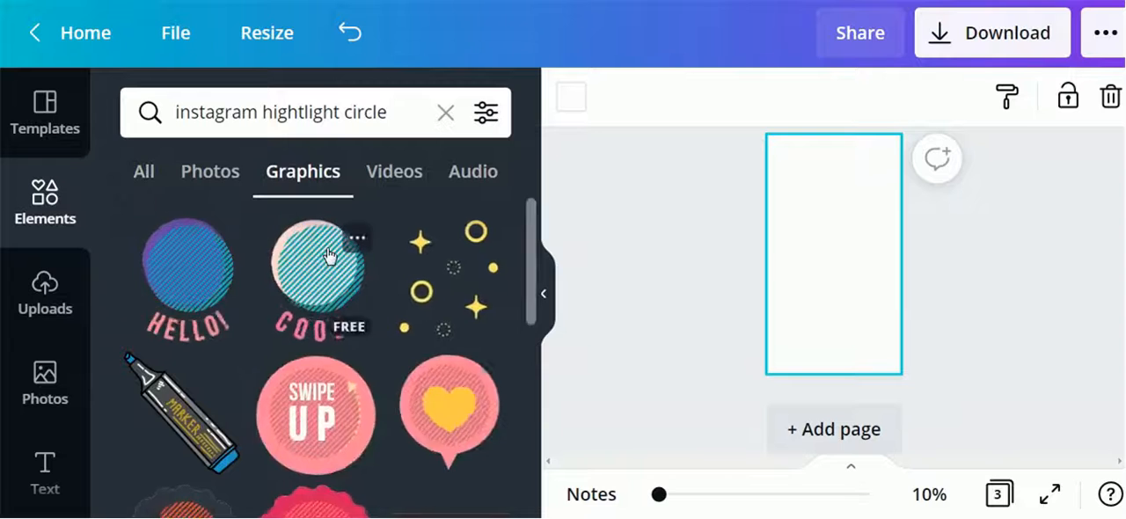
scroll(271, 391, down, 5)
scroll(271, 391, down, 2)
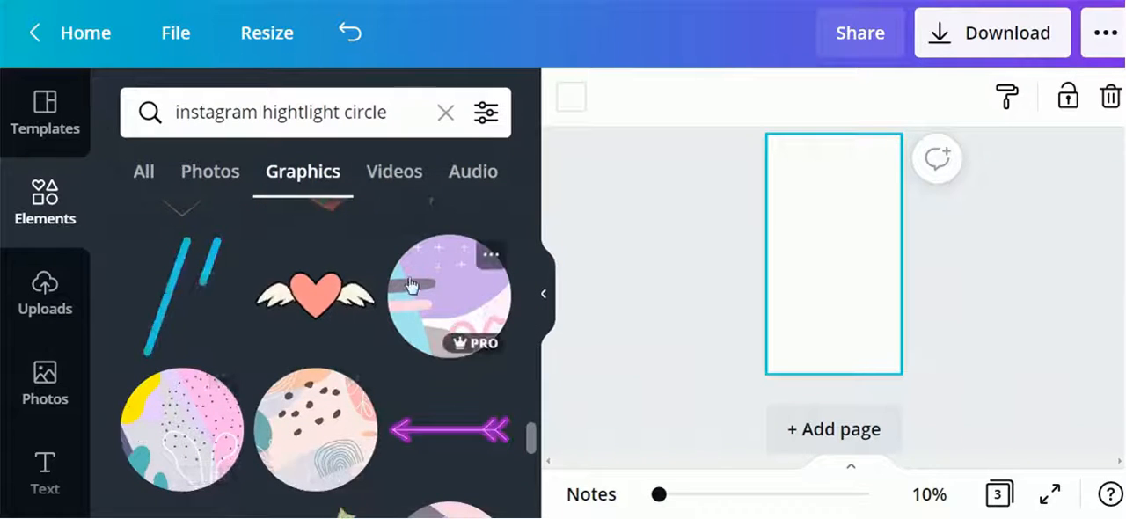
scroll(284, 365, down, 2)
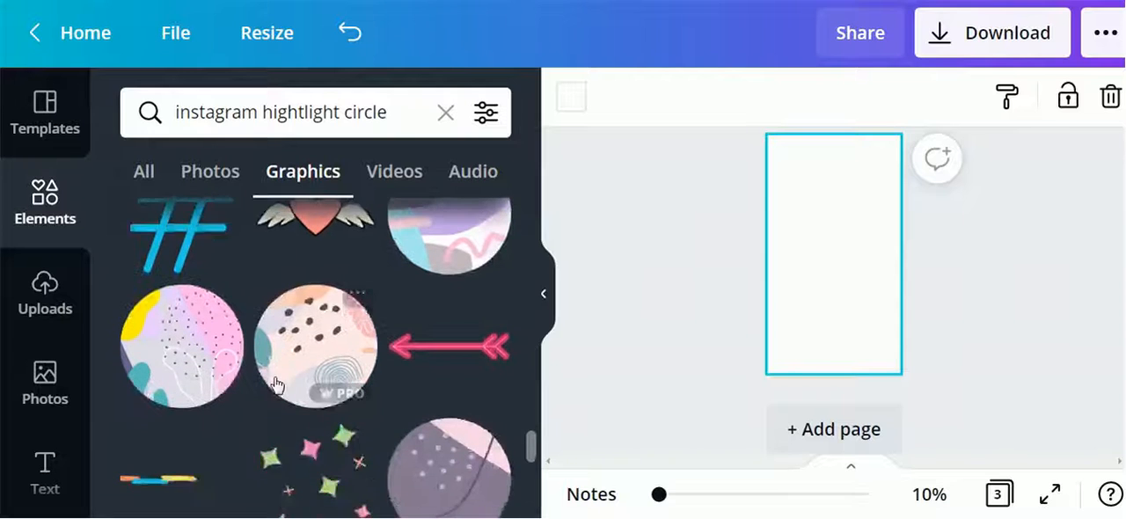
drag(287, 367, 833, 303)
drag(832, 301, 829, 318)
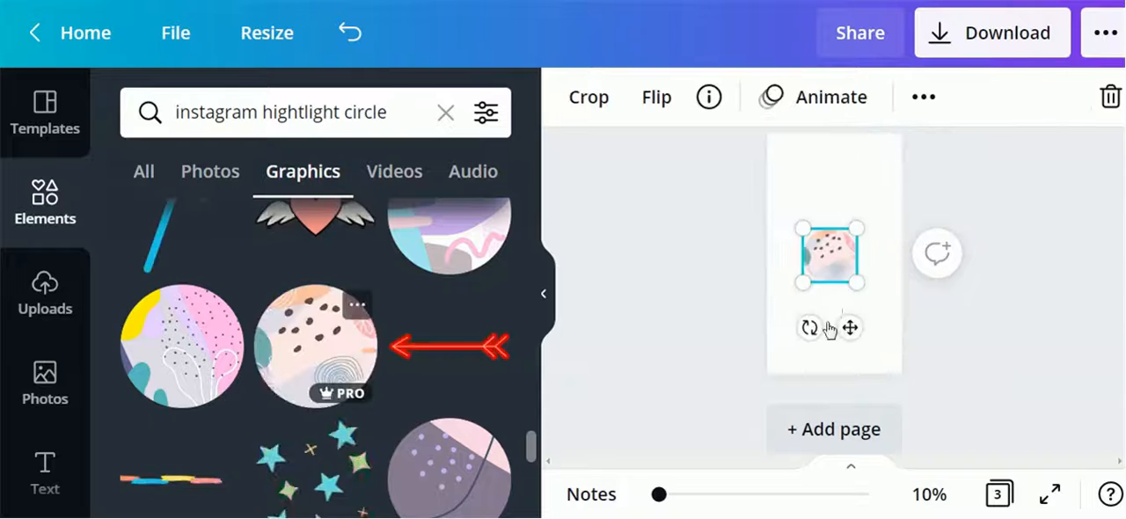
Enlarge the circle graphic and center it horizontally in the upper half of page 3
drag(858, 282, 889, 314)
mouse_move(850, 284)
mouse_down()
mouse_move(836, 267)
mouse_move(845, 274)
mouse_up()
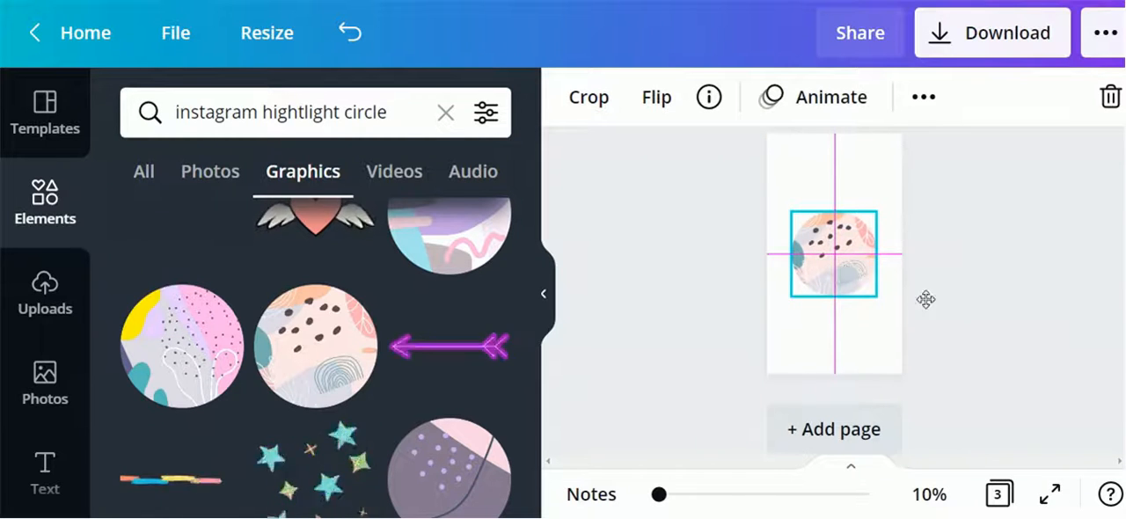
click(962, 343)
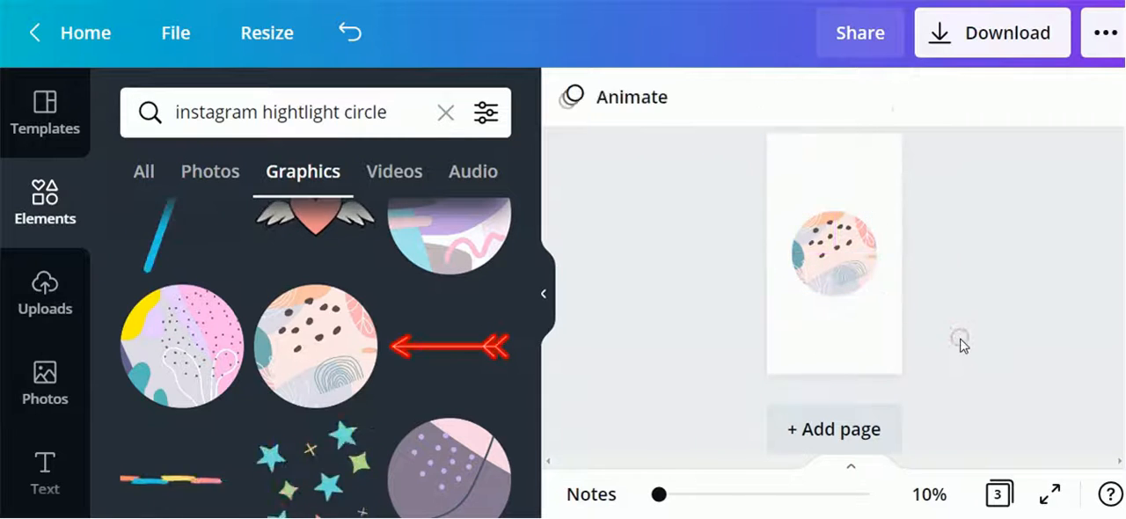
Set page 3's background color to light pink #FAD0DD
click(830, 339)
click(580, 99)
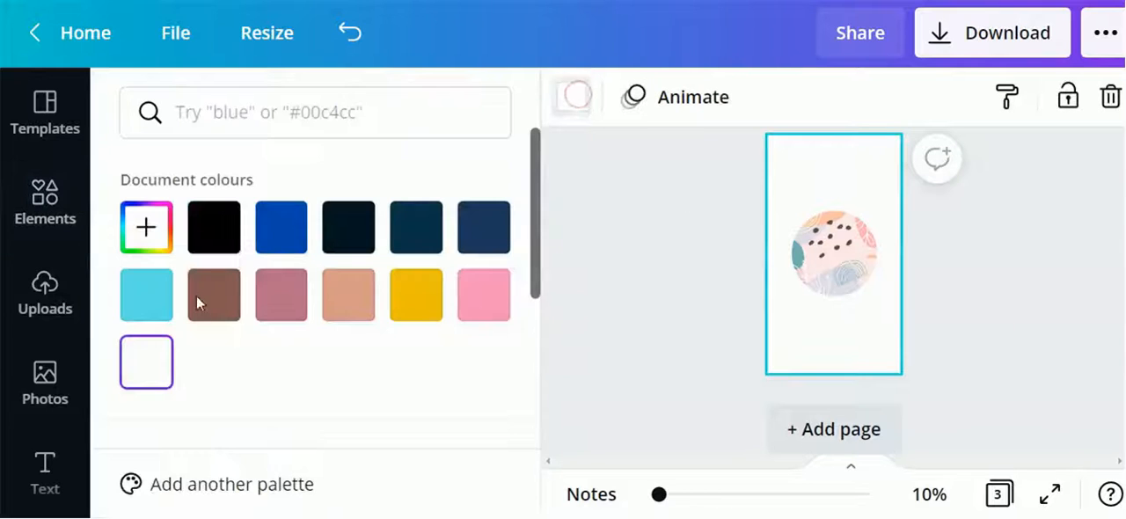
click(222, 234)
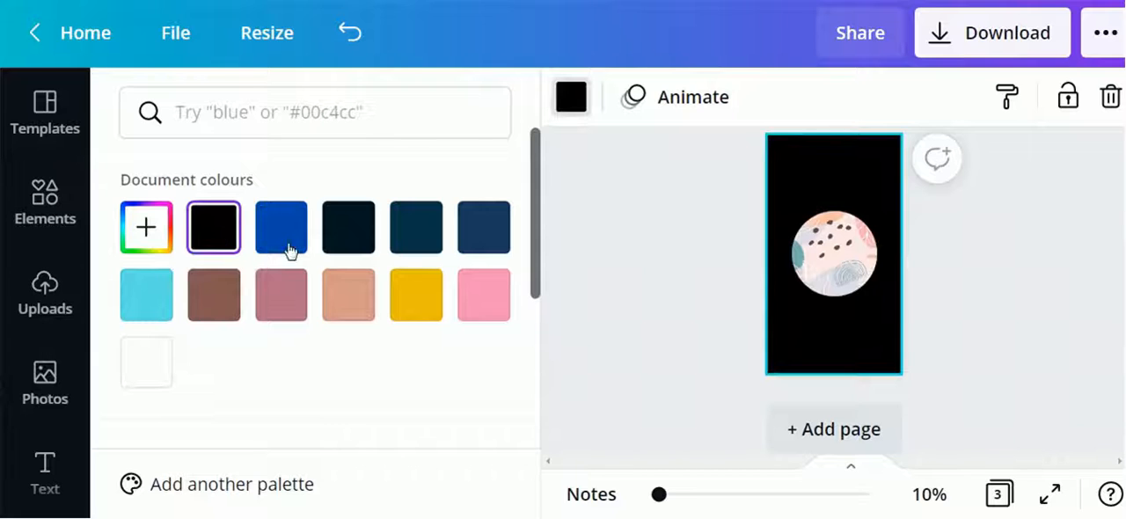
click(351, 311)
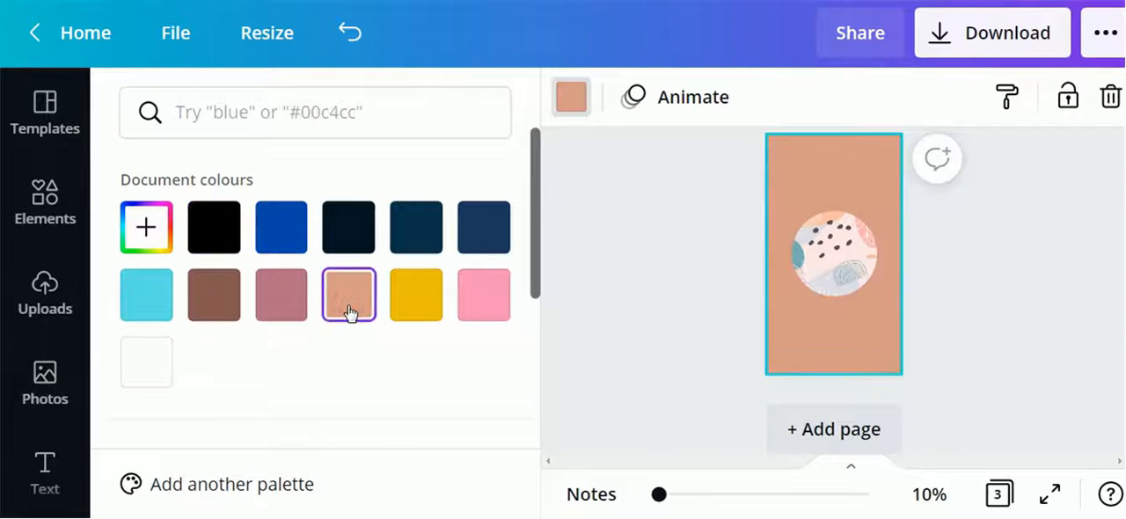
click(351, 313)
click(447, 322)
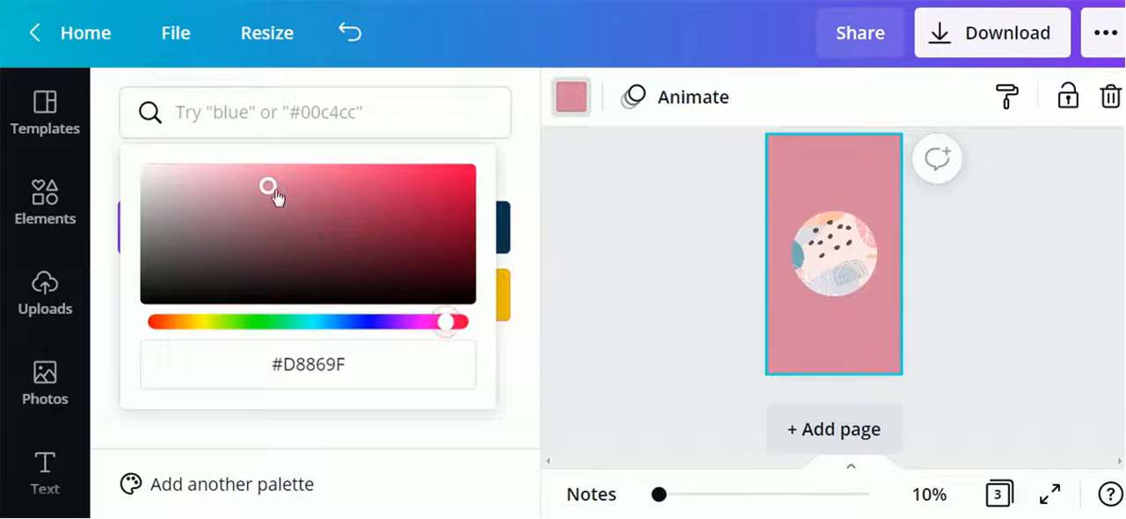
drag(267, 187, 200, 175)
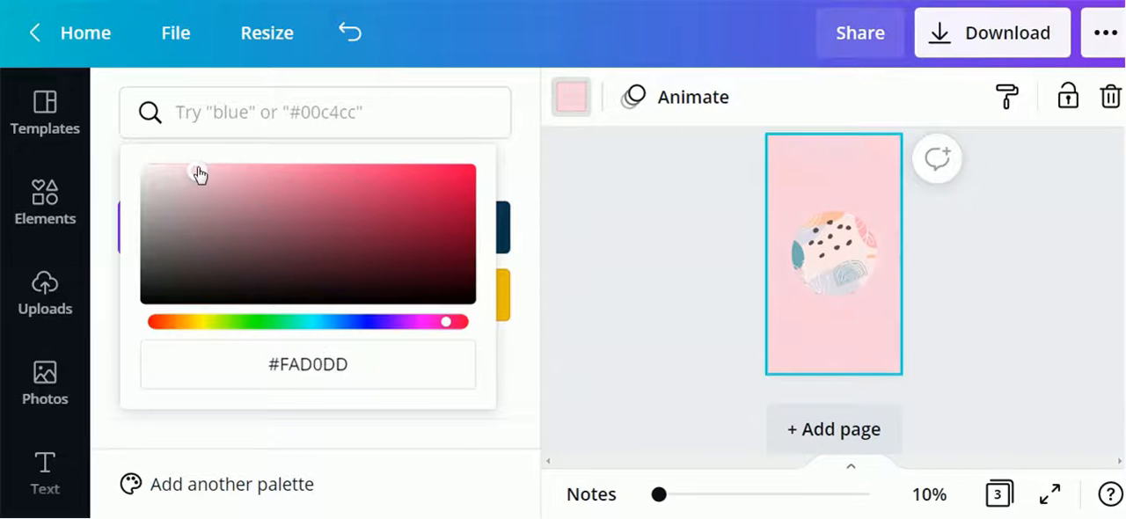
click(981, 300)
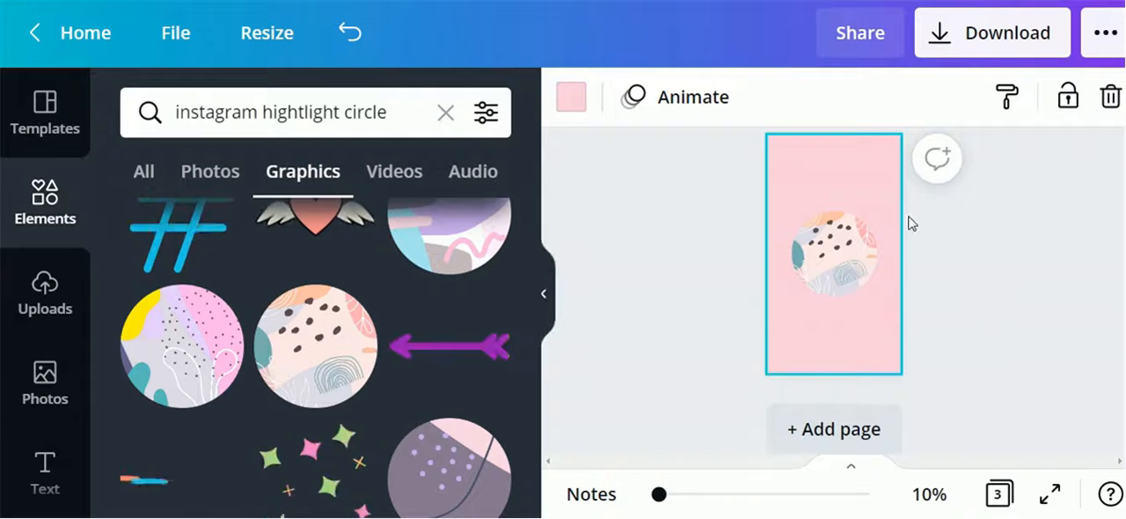
Search elements for yoga and place a black yoga lunge silhouette graphic onto the circle on page 3
click(445, 112)
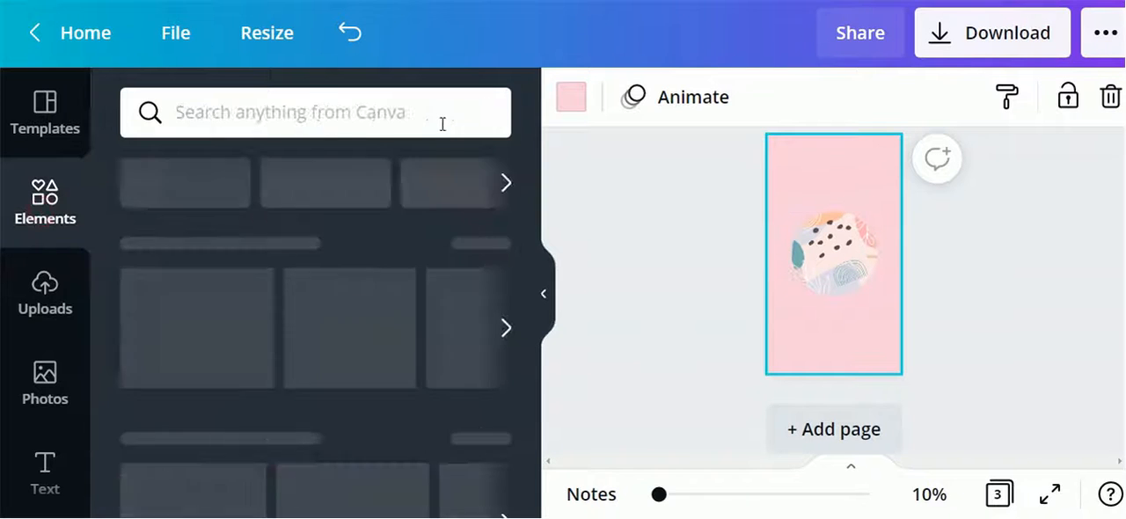
click(385, 113)
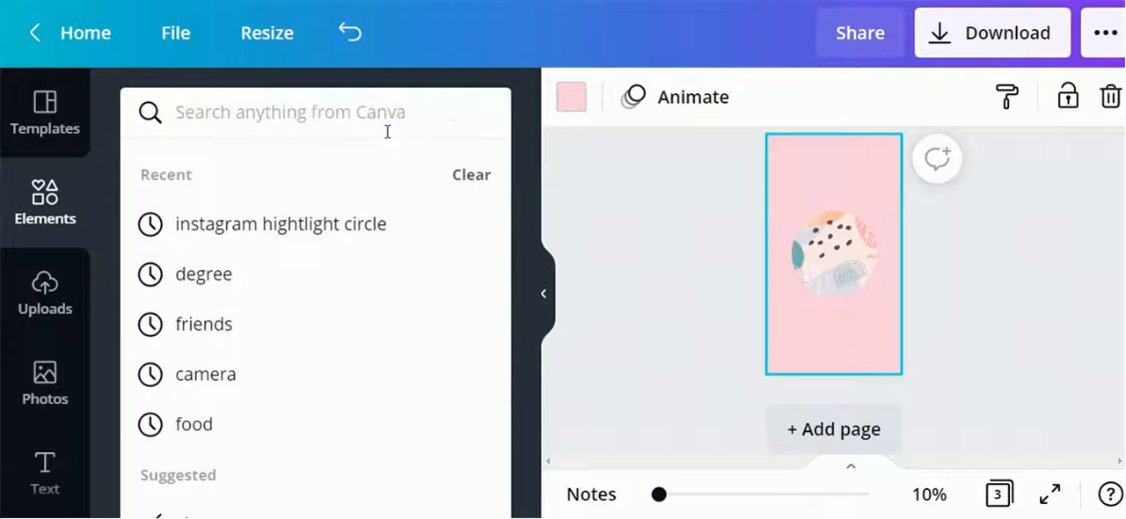
text(yoga)
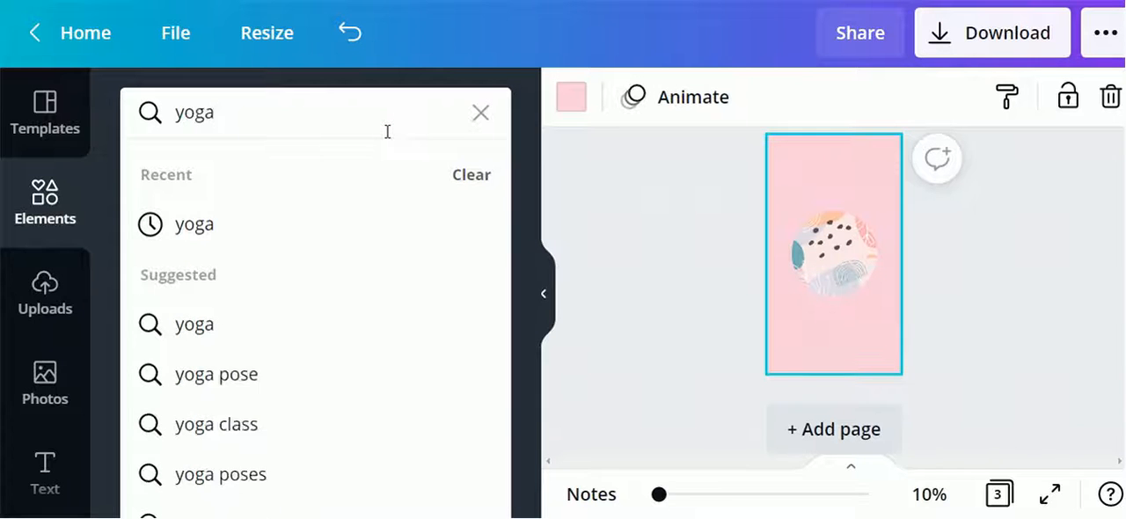
key(Return)
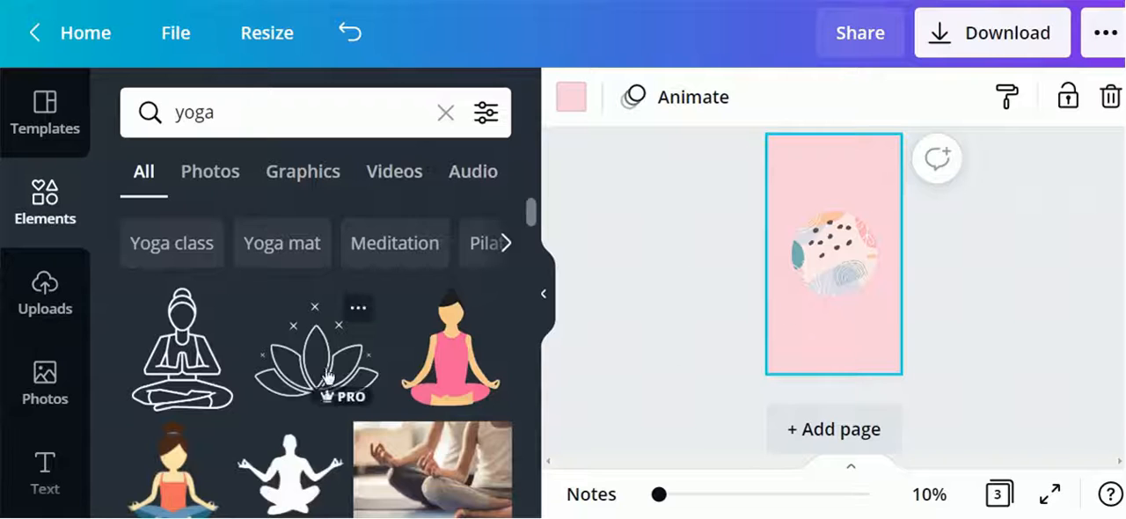
scroll(290, 387, down, 5)
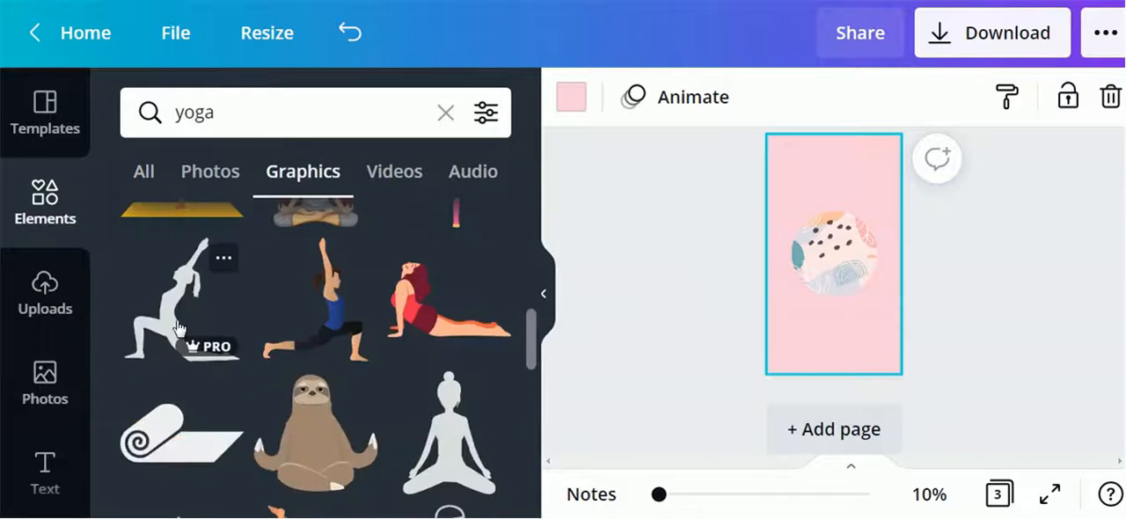
drag(167, 299, 885, 310)
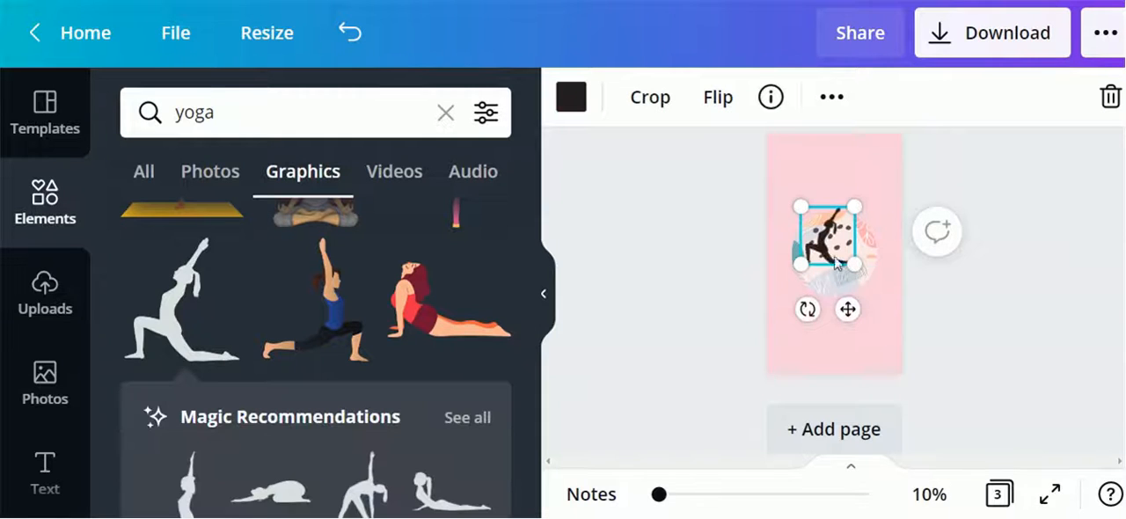
Center the yoga silhouette within the circle graphic on page 3
drag(830, 251, 832, 259)
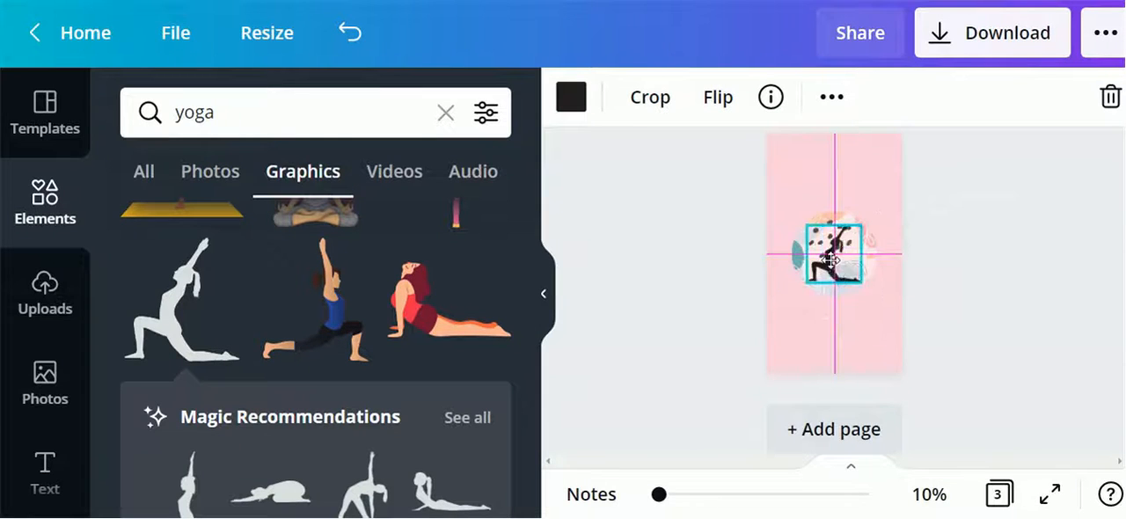
drag(830, 258, 830, 258)
click(995, 353)
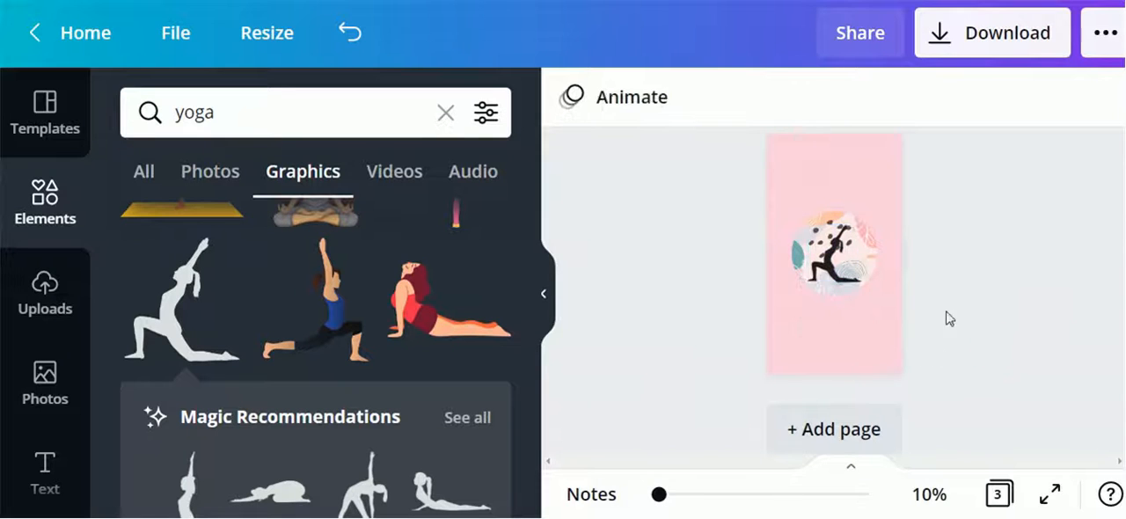
drag(823, 275, 828, 272)
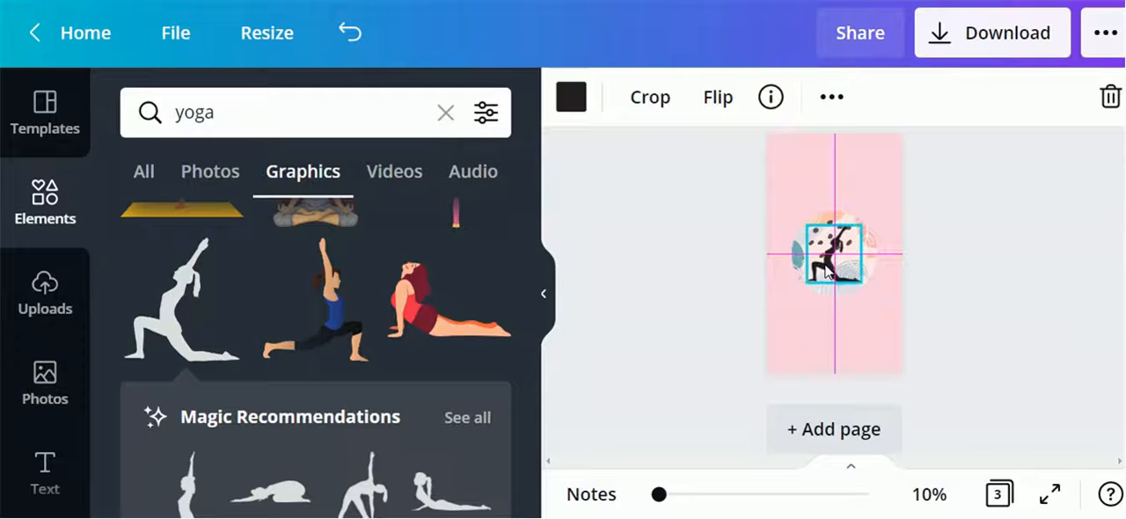
drag(944, 306, 945, 305)
click(996, 332)
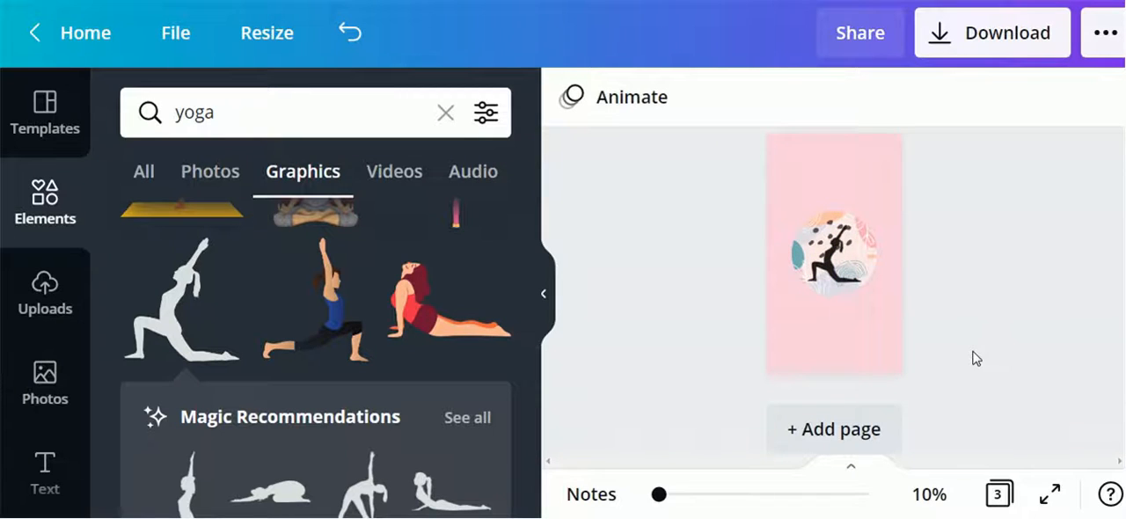
scroll(774, 389, down, 1)
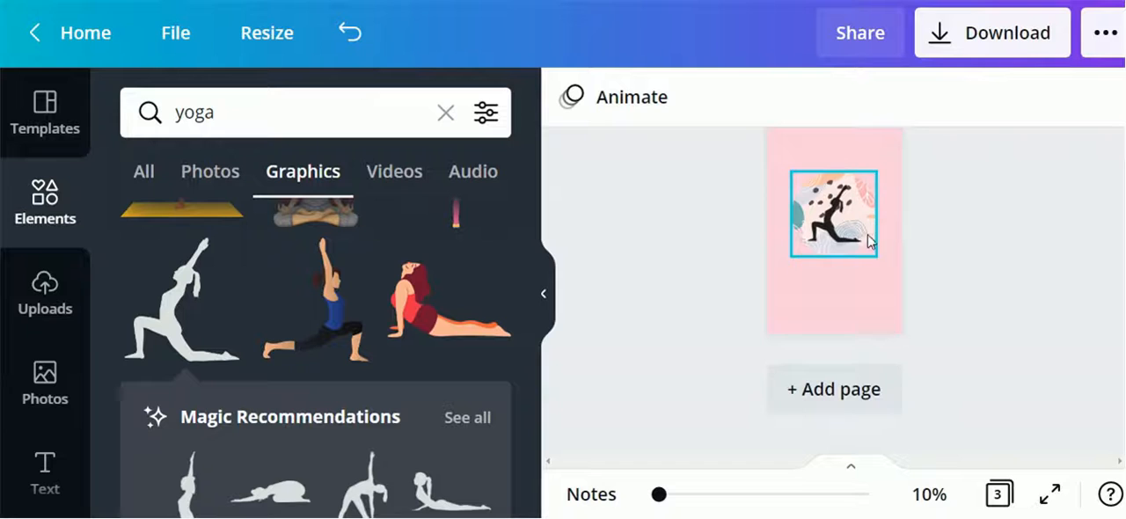
click(836, 247)
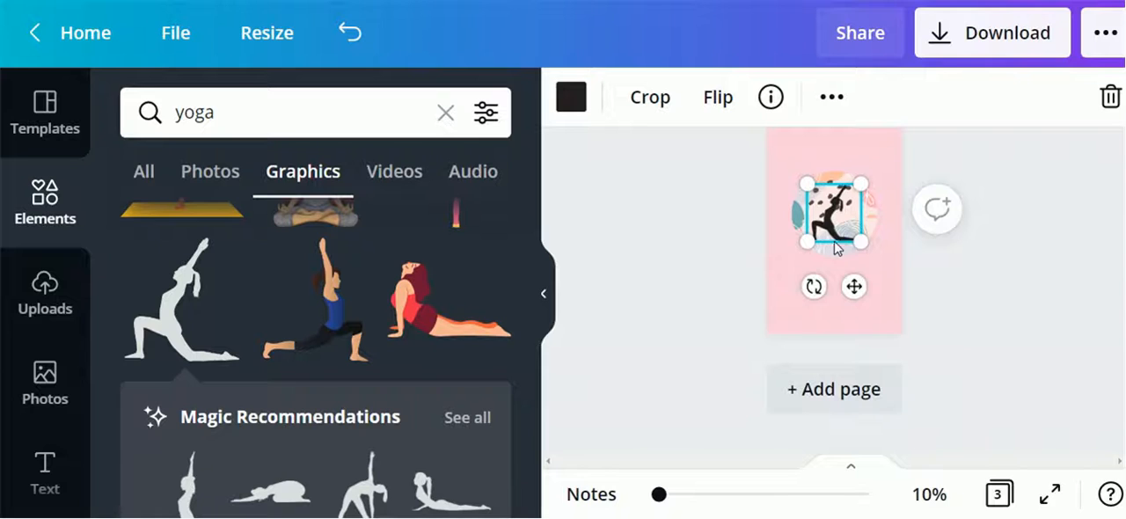
click(977, 302)
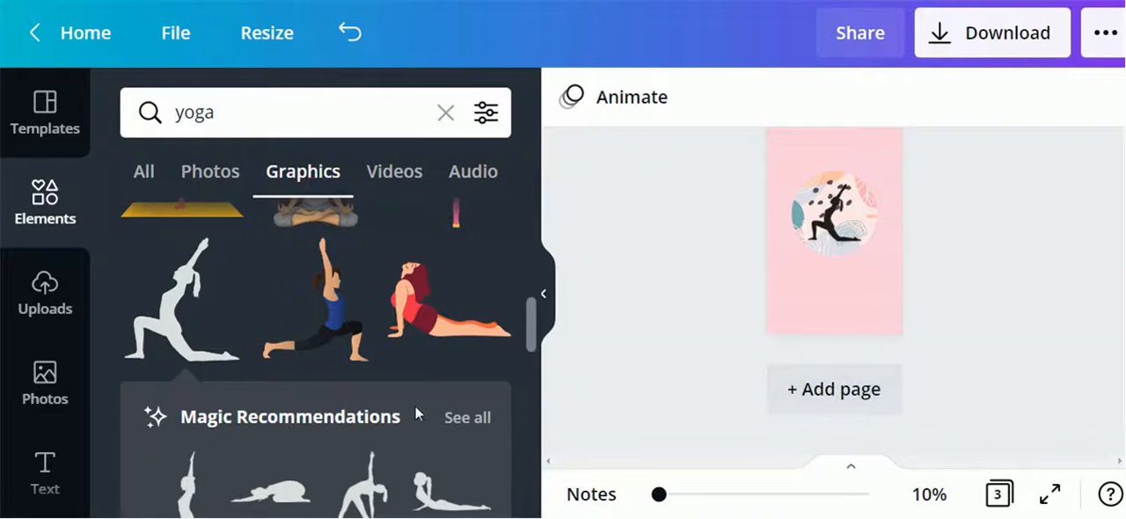
Add a fourth page below page 3
scroll(415, 404, down, 3)
scroll(439, 424, down, 2)
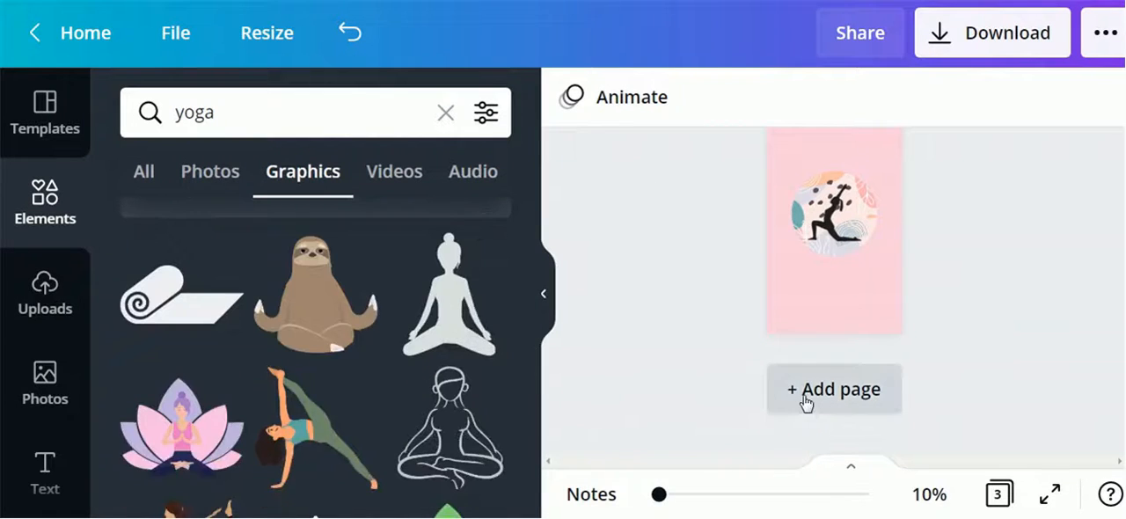
click(805, 402)
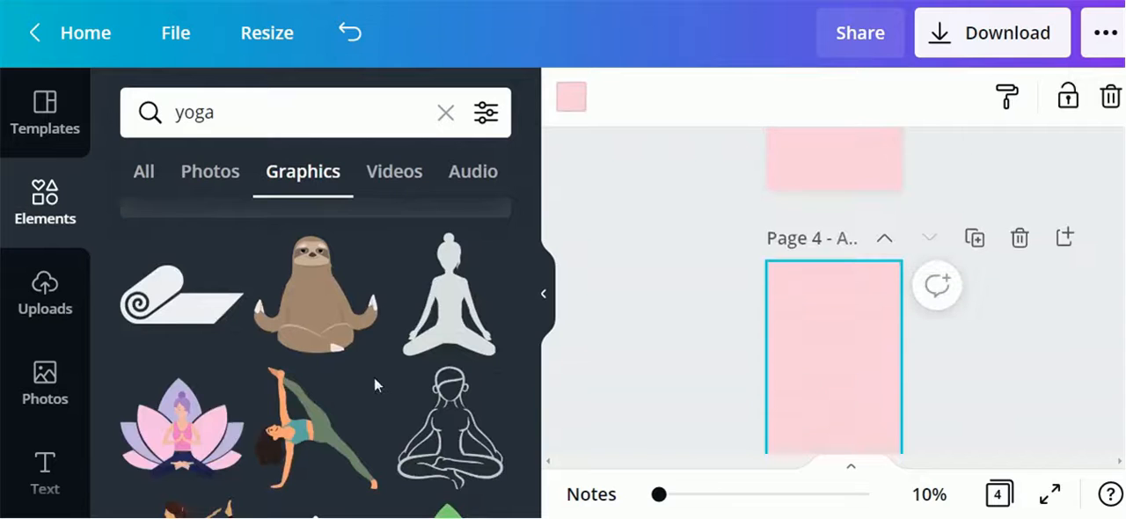
click(56, 222)
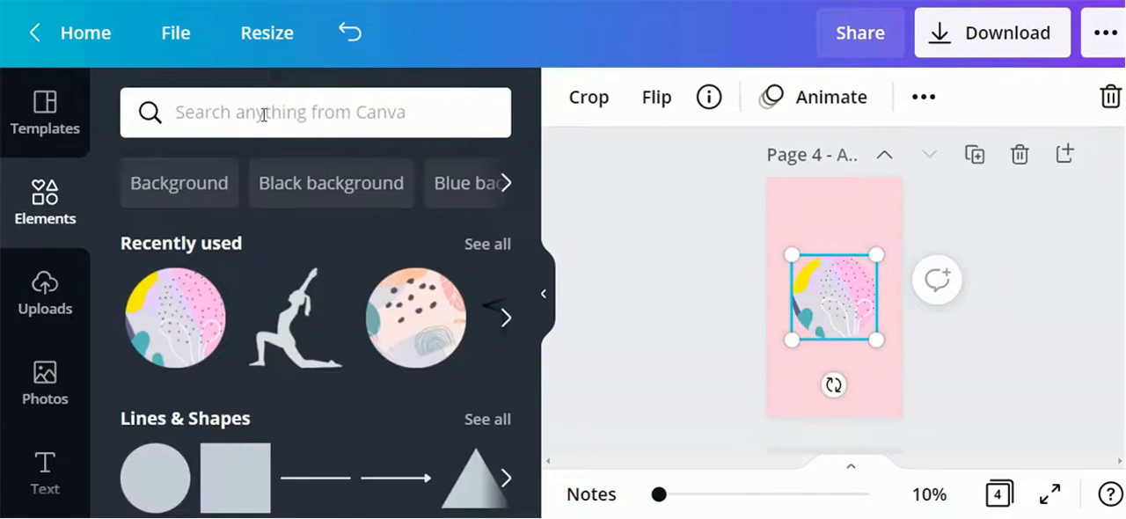
Search elements for family, filter to graphics, and place a family illustration onto the circle on page 4
click(264, 113)
text(family)
key(Return)
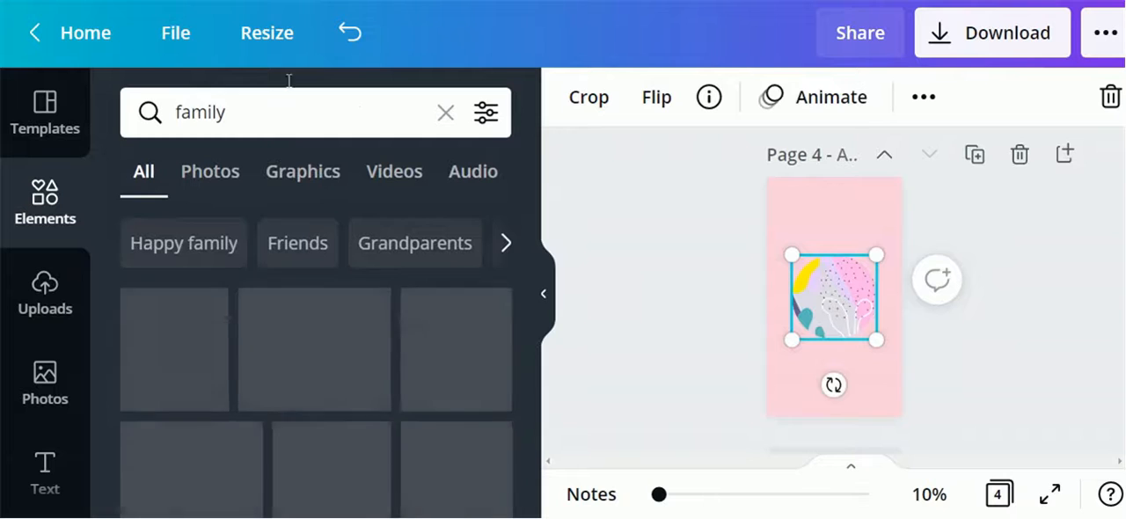
click(281, 176)
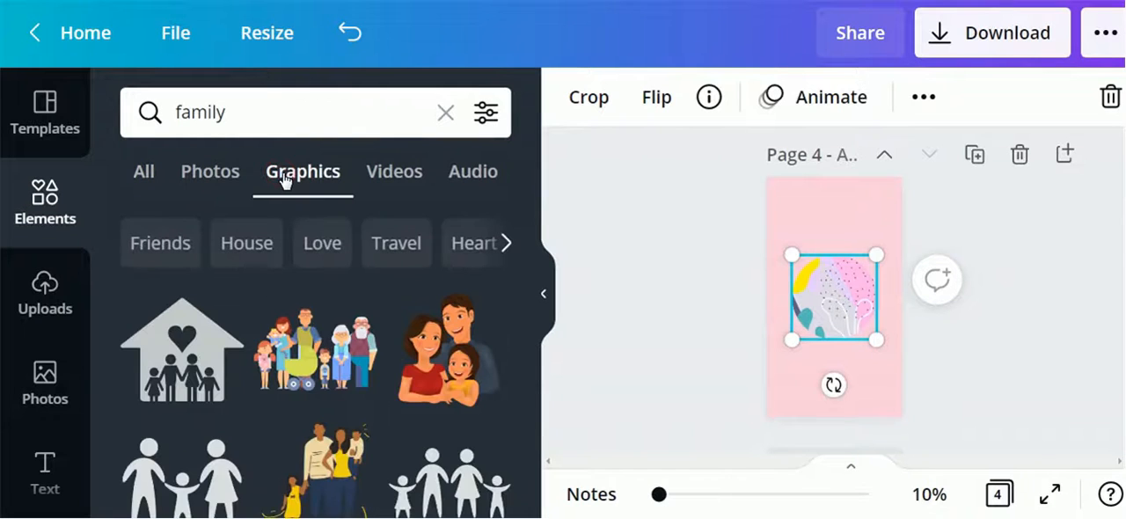
drag(449, 352, 858, 333)
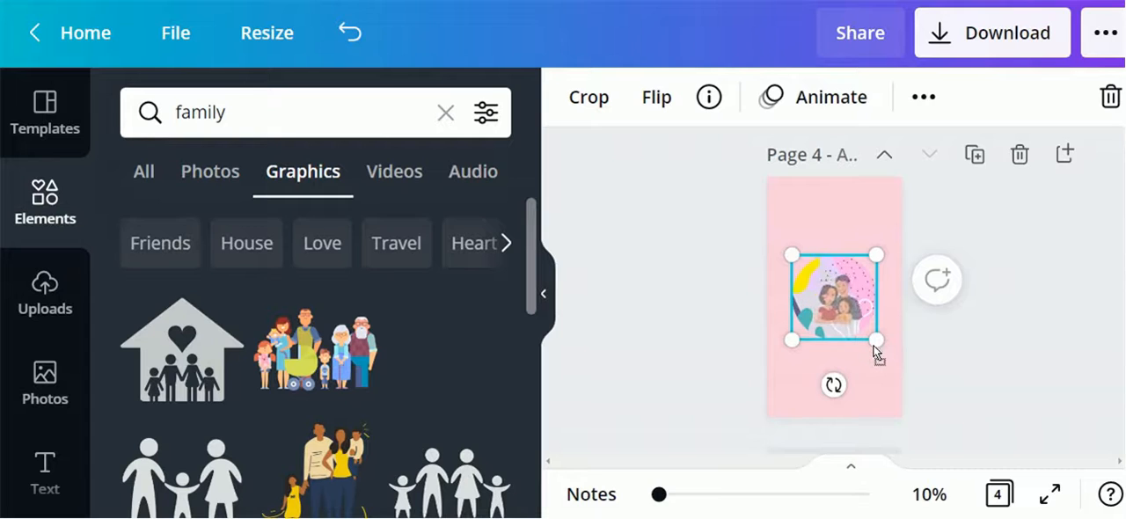
Center and resize the family illustration inside the circle on page 4
drag(830, 306, 833, 298)
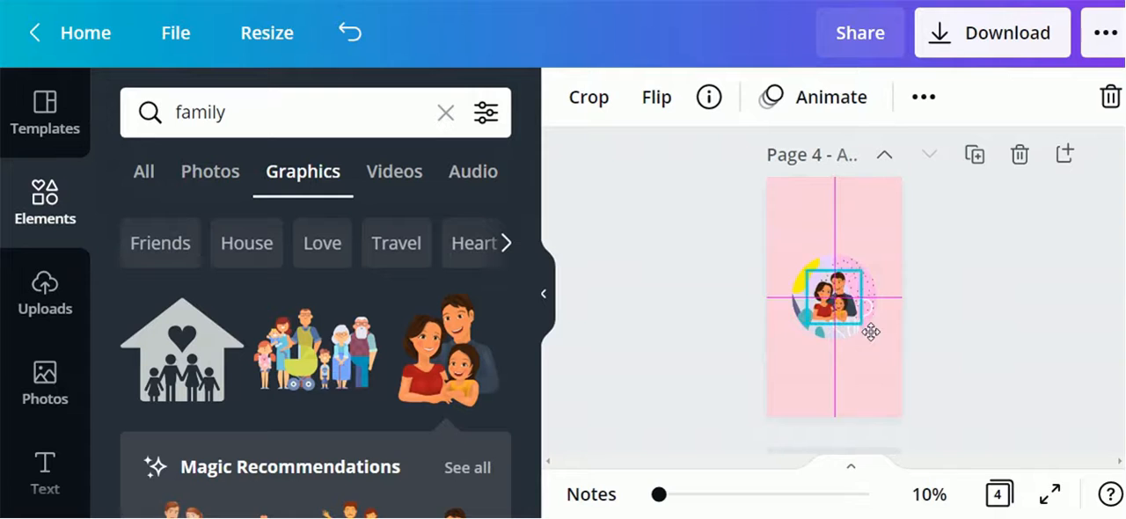
click(727, 239)
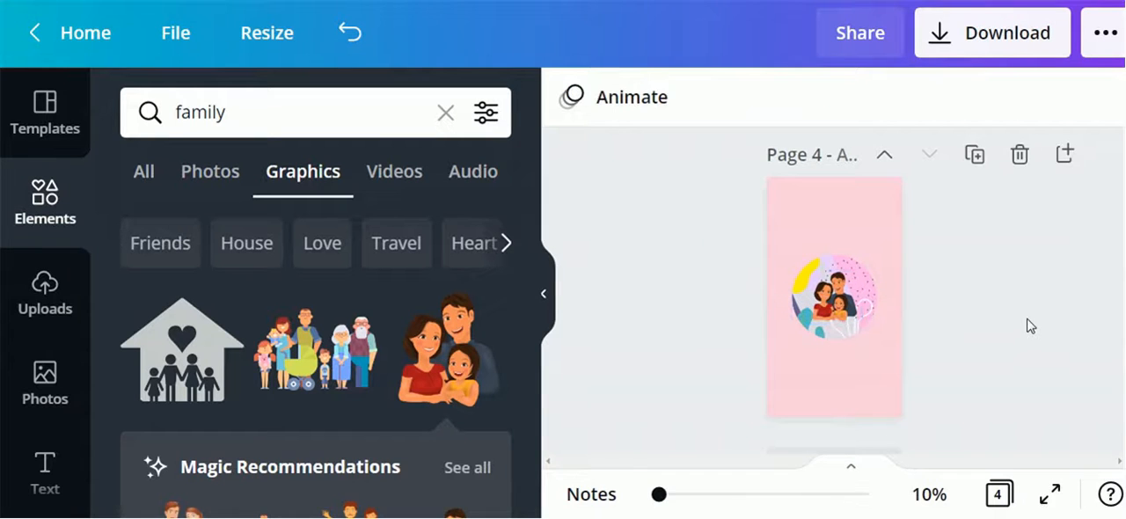
click(859, 302)
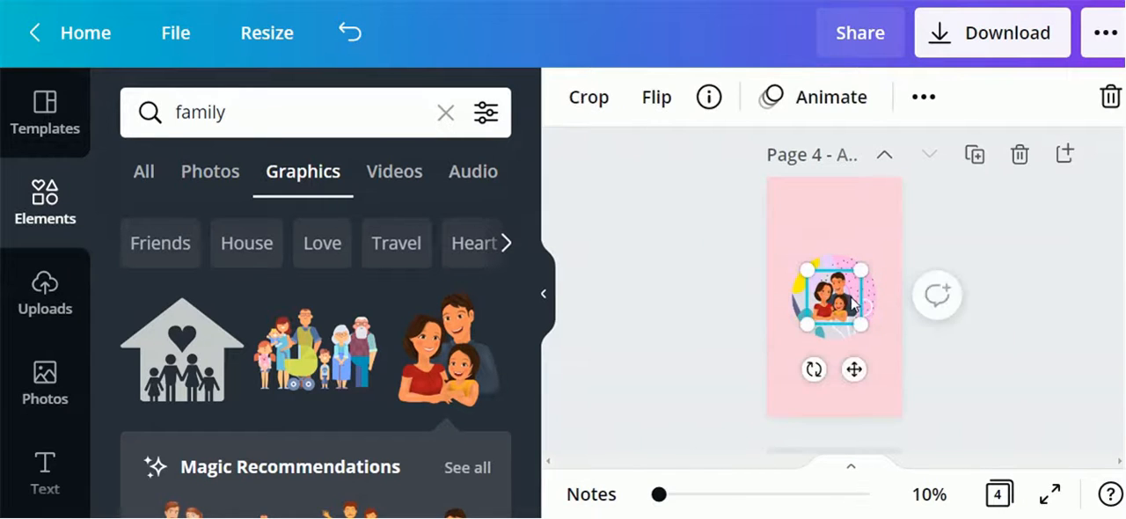
drag(866, 330, 837, 309)
click(641, 362)
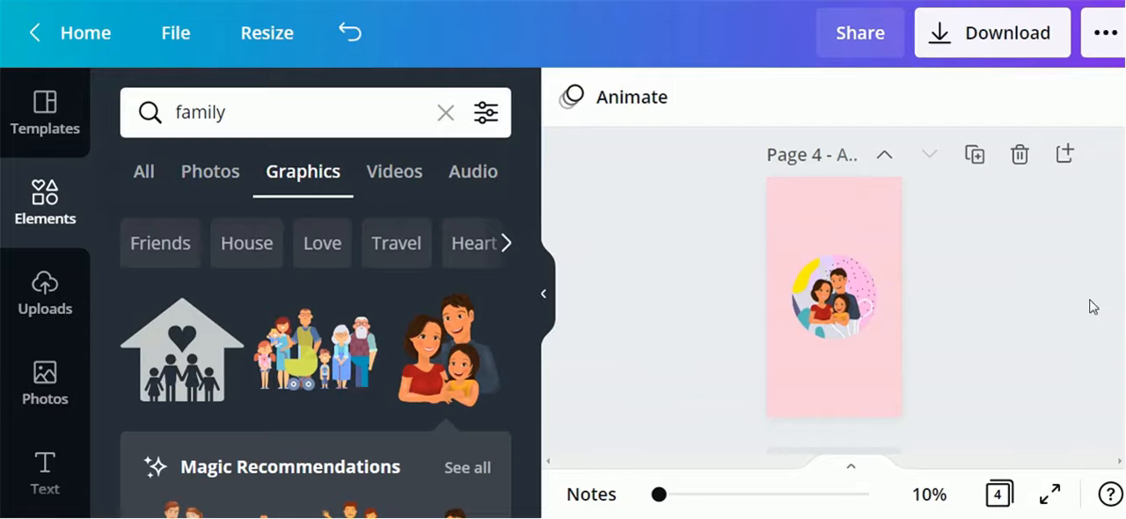
Open the download panel and close it without downloading
click(941, 32)
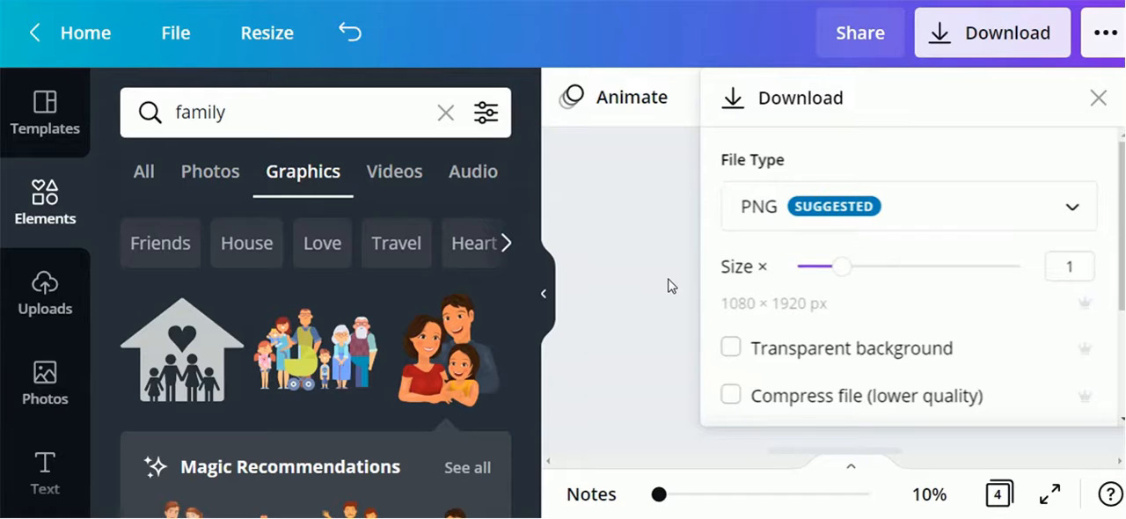
click(599, 324)
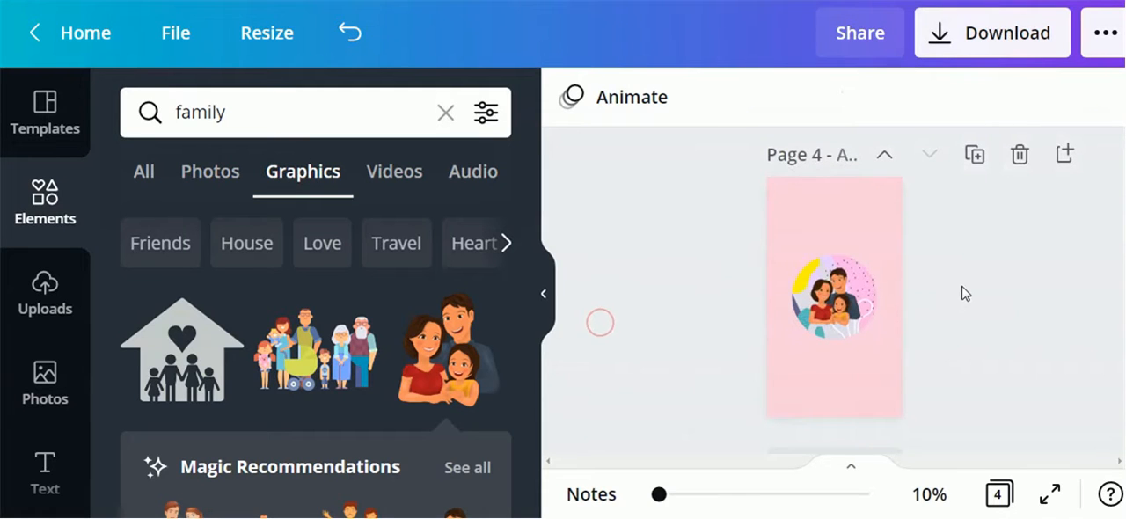